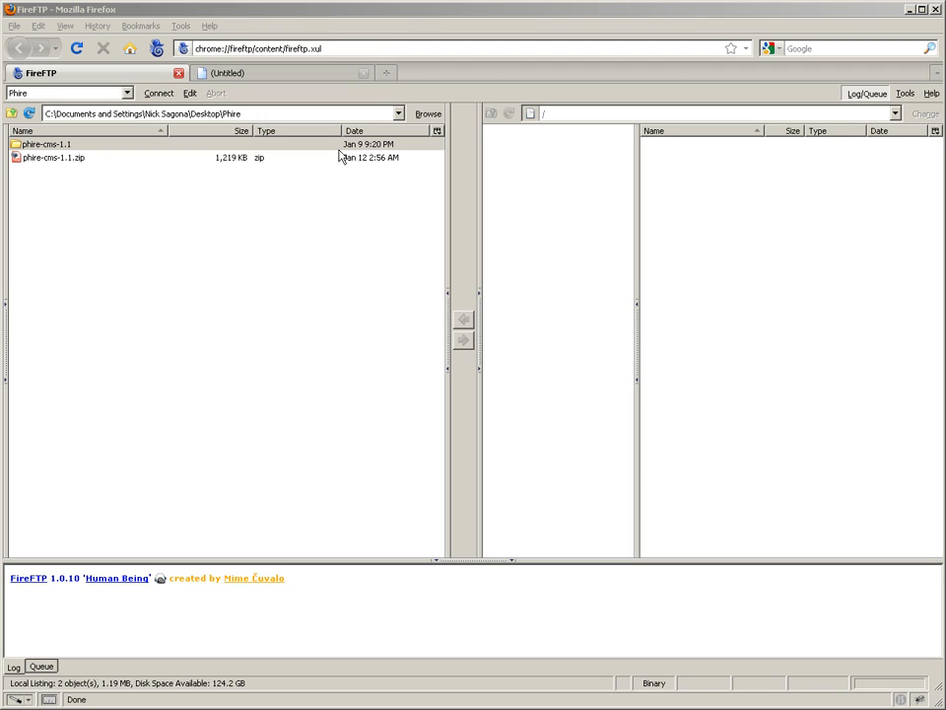
left_click(359, 19)
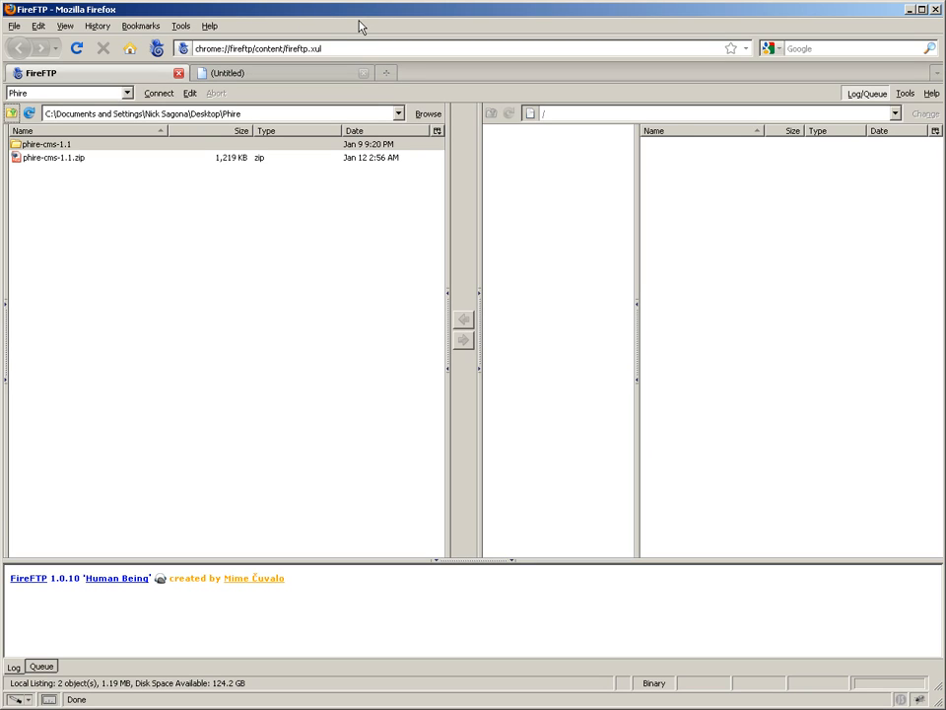
left_click(326, 75)
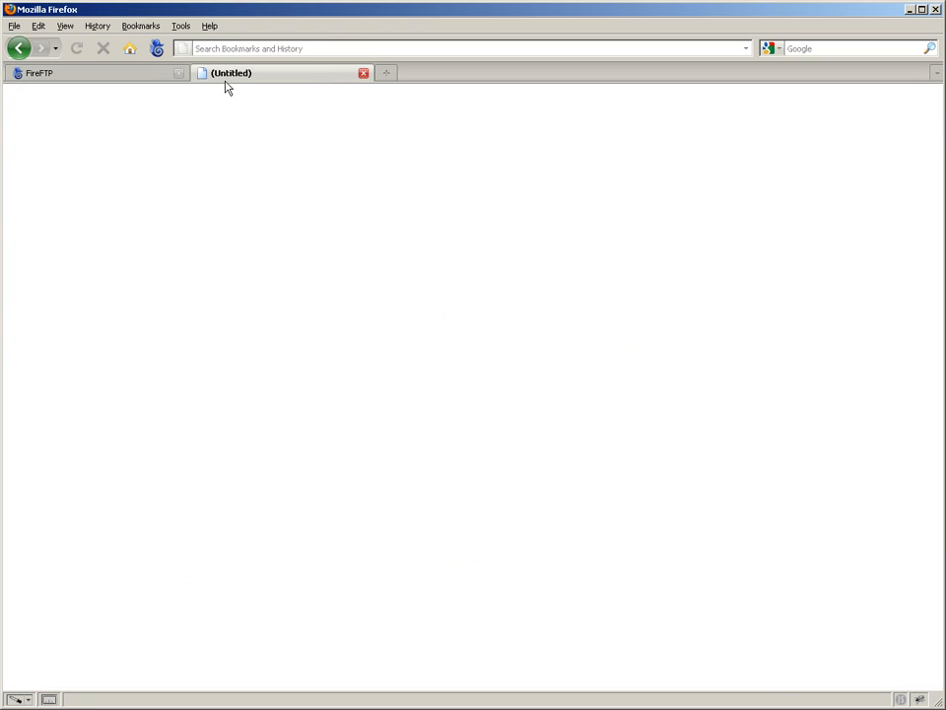
left_click(134, 79)
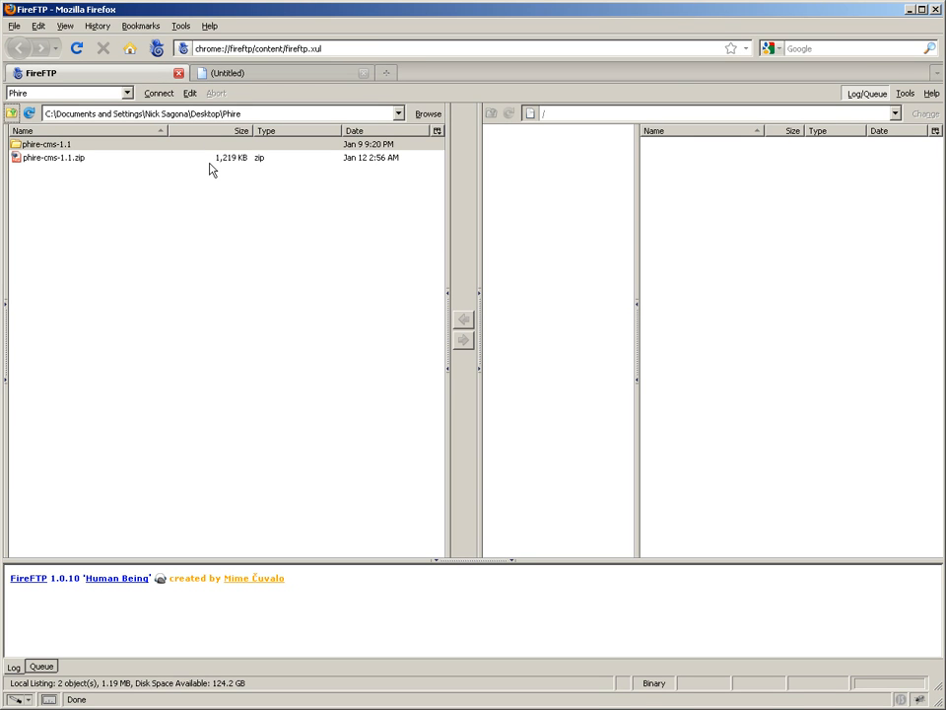
Open the phire-cms-1.1 folder in the local file listing
left_click(80, 159)
left_click(45, 147)
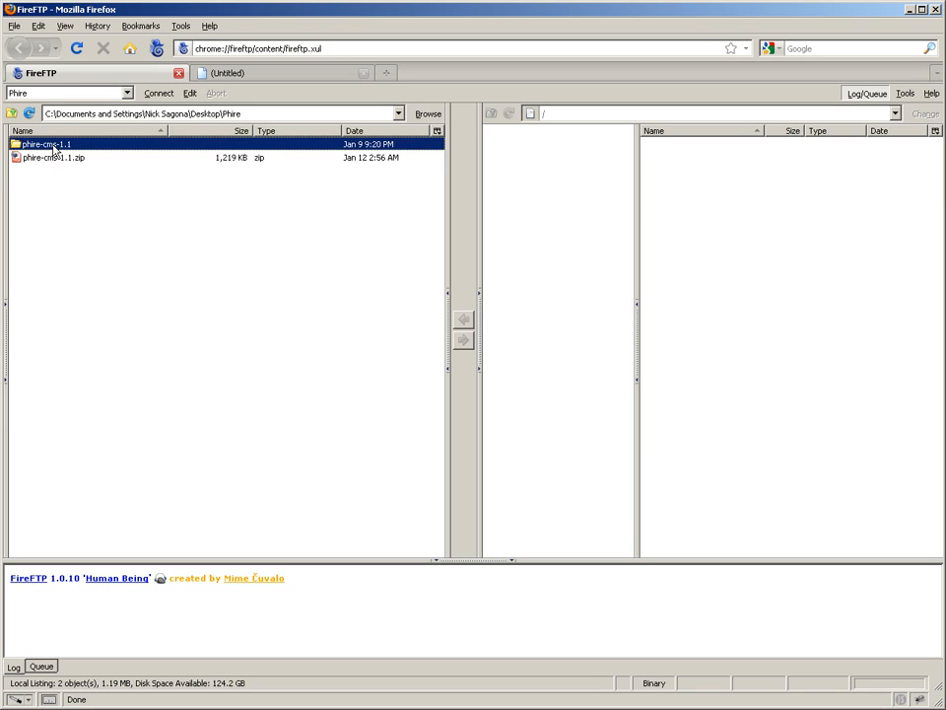
double_click(54, 148)
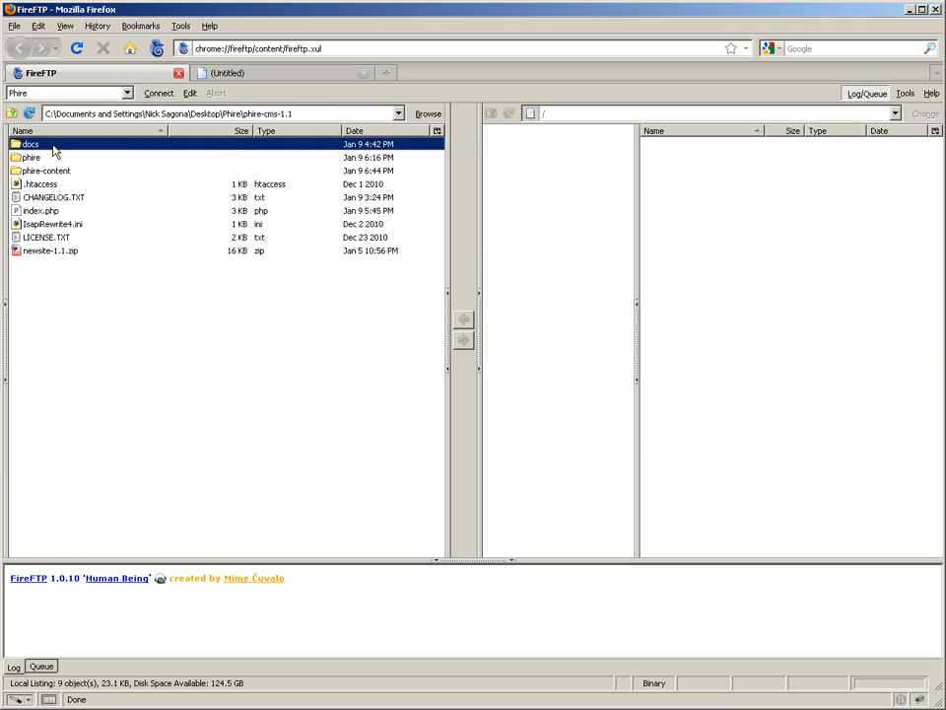
Connect to the Phire FTP account and open the remote httpdocs folder
left_click(158, 94)
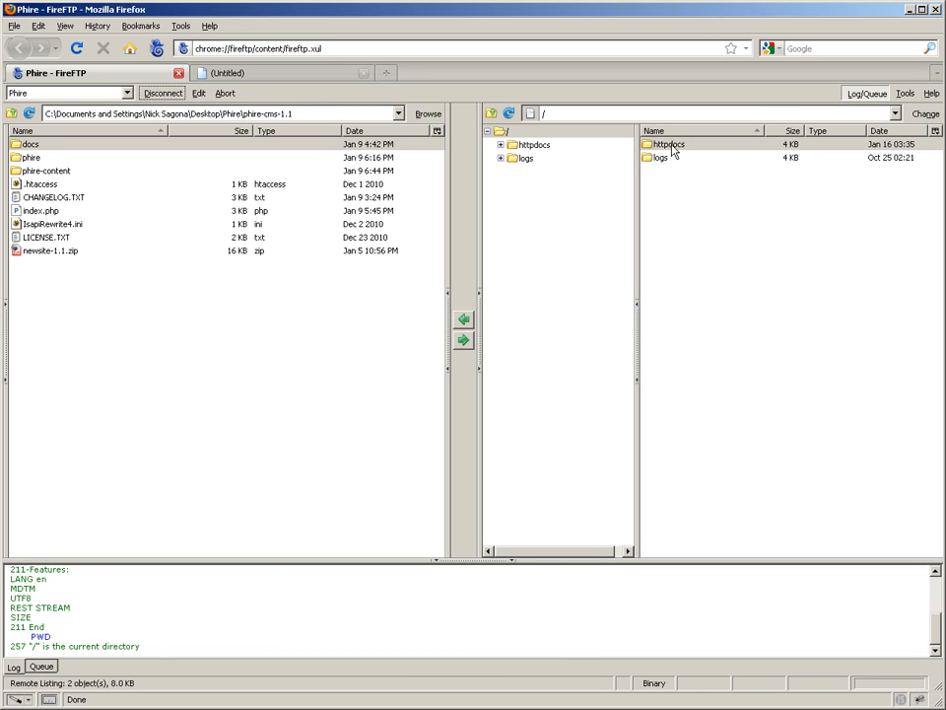
double_click(670, 146)
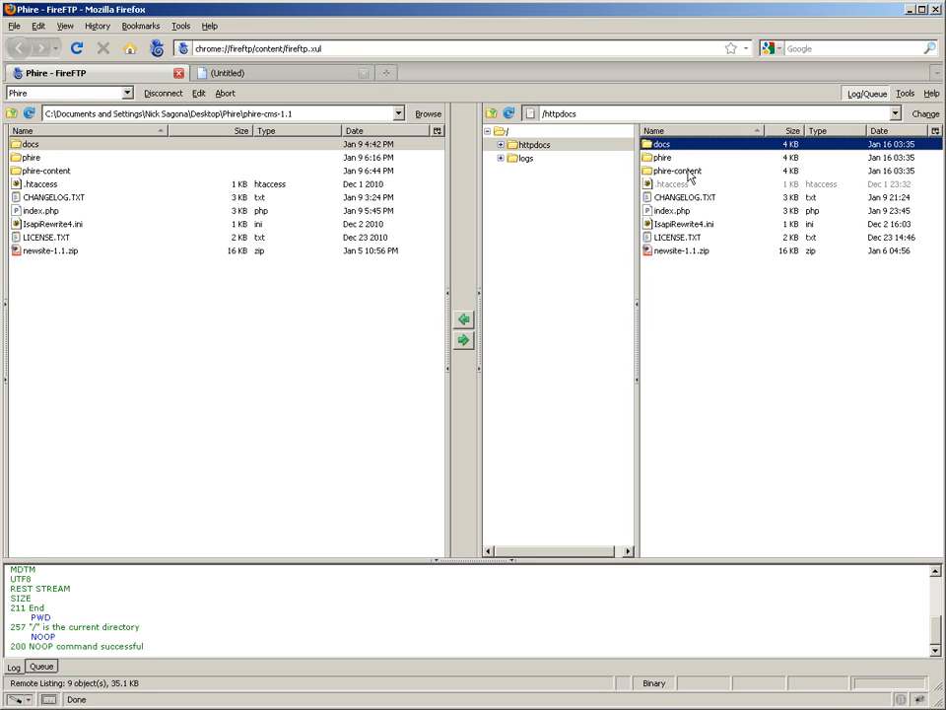
left_click(663, 174)
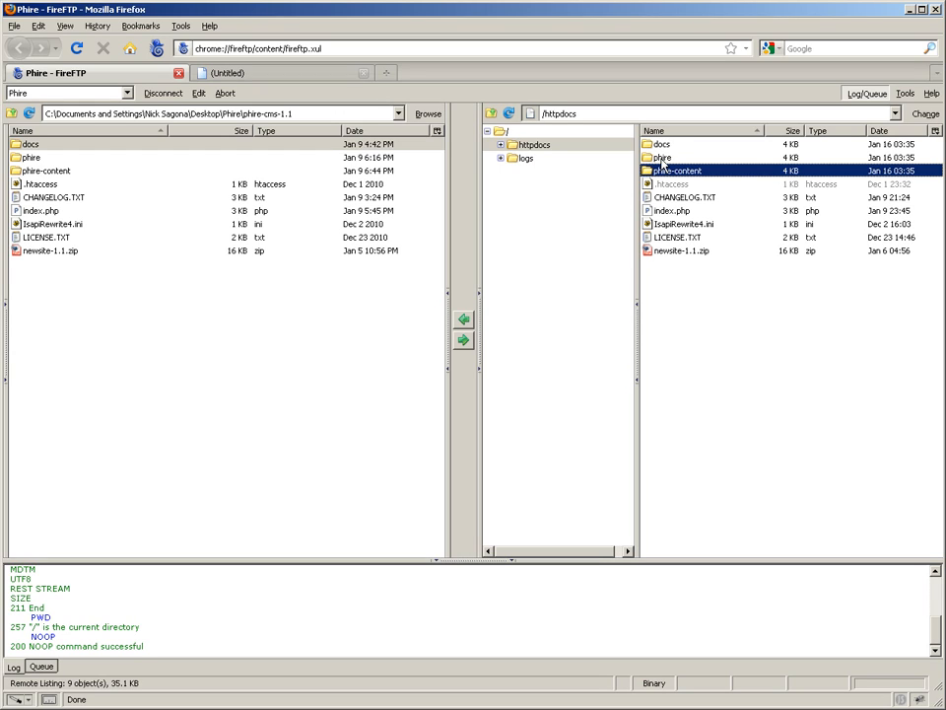
left_click(662, 162)
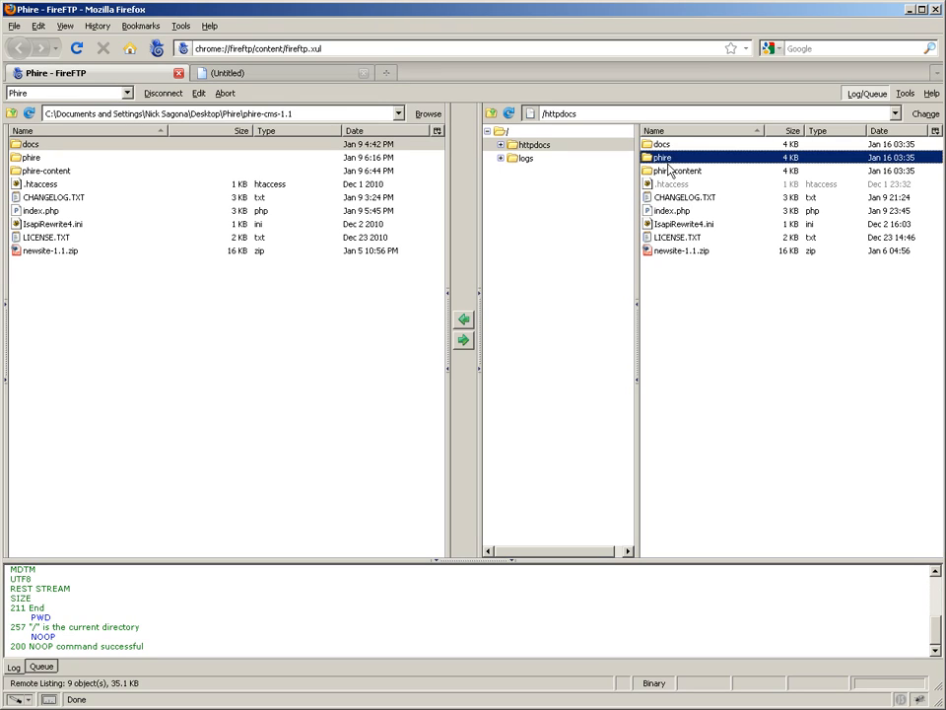
left_click(669, 174)
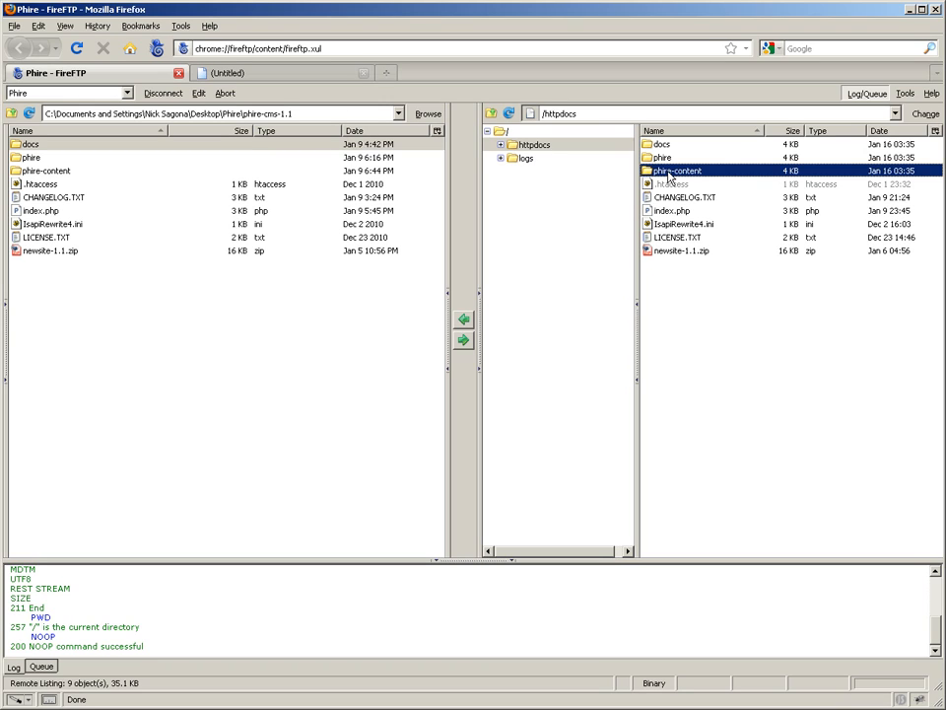
left_click(663, 159)
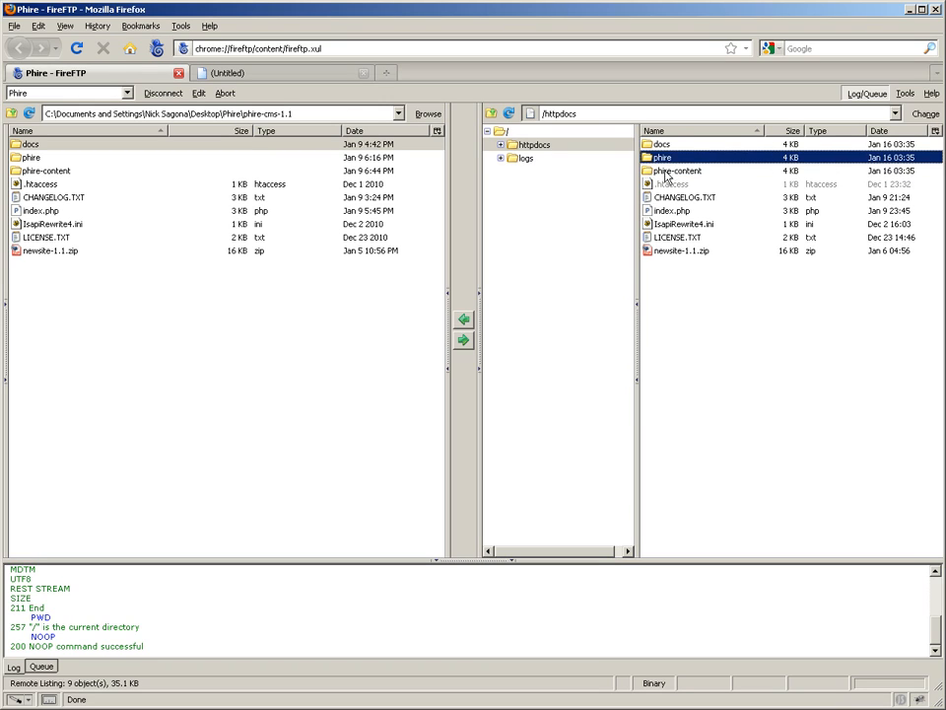
left_click(663, 171)
left_click(662, 159)
Add public write permission (0777) to the remote phire-content folder, applying it to all contained folders and files
left_click(682, 171)
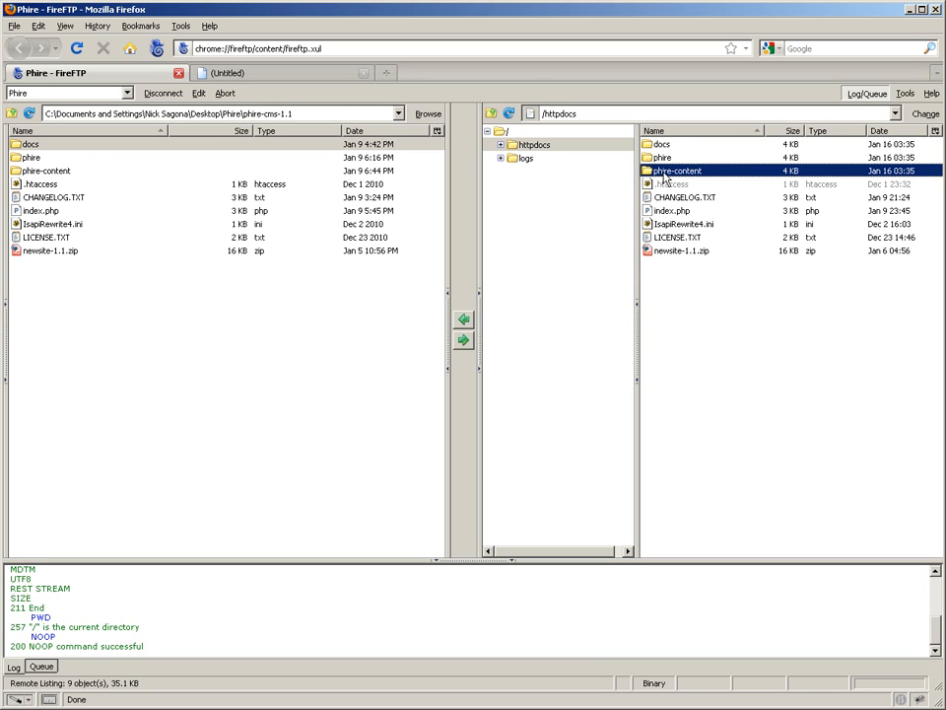
right_click(663, 175)
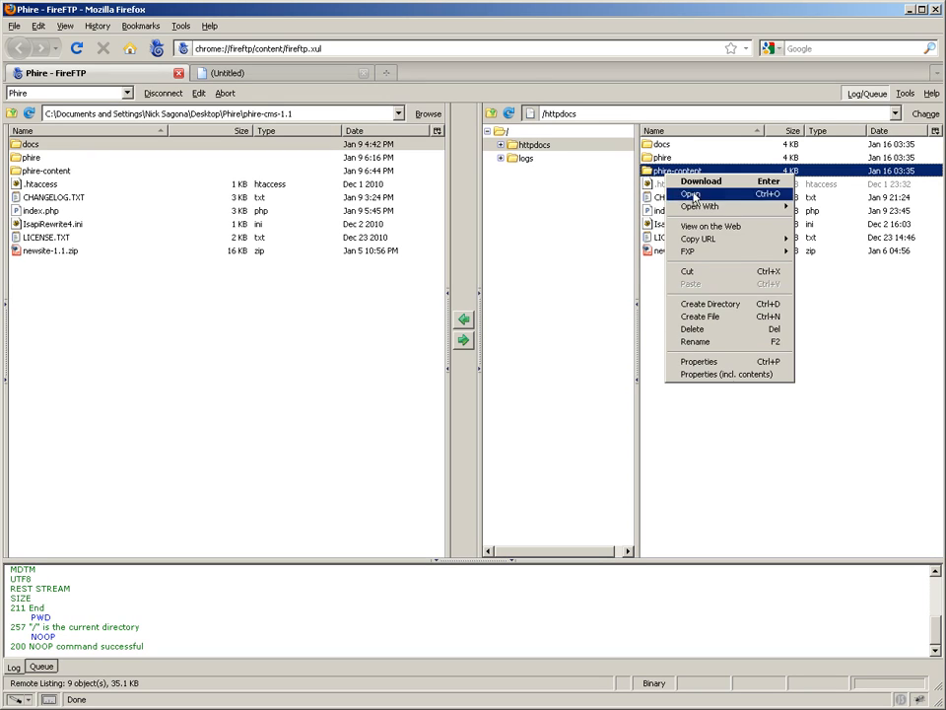
left_click(746, 374)
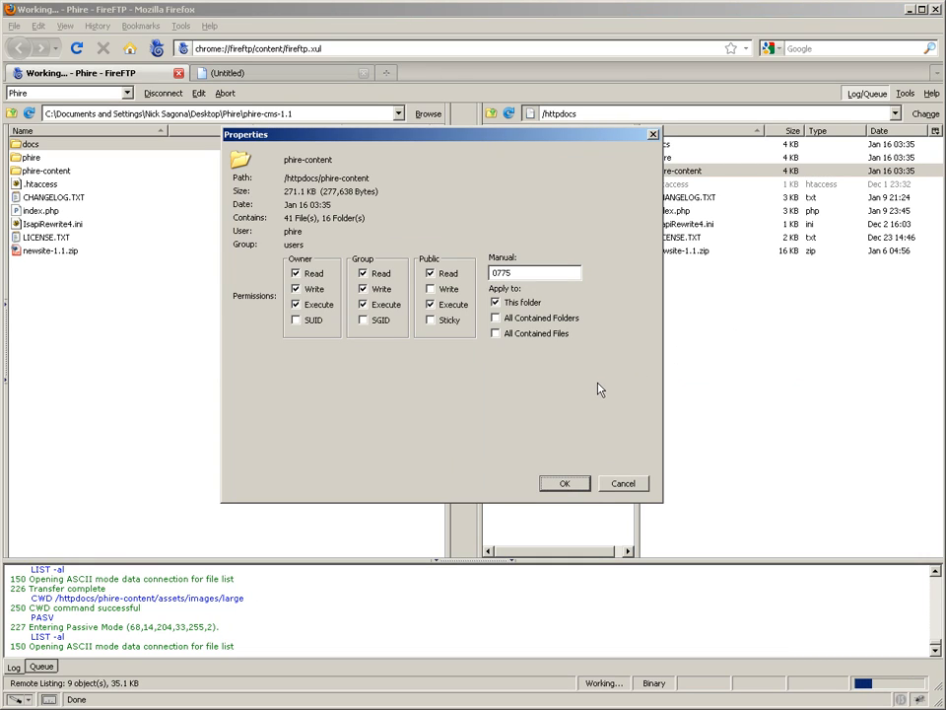
left_click(496, 317)
left_click(521, 335)
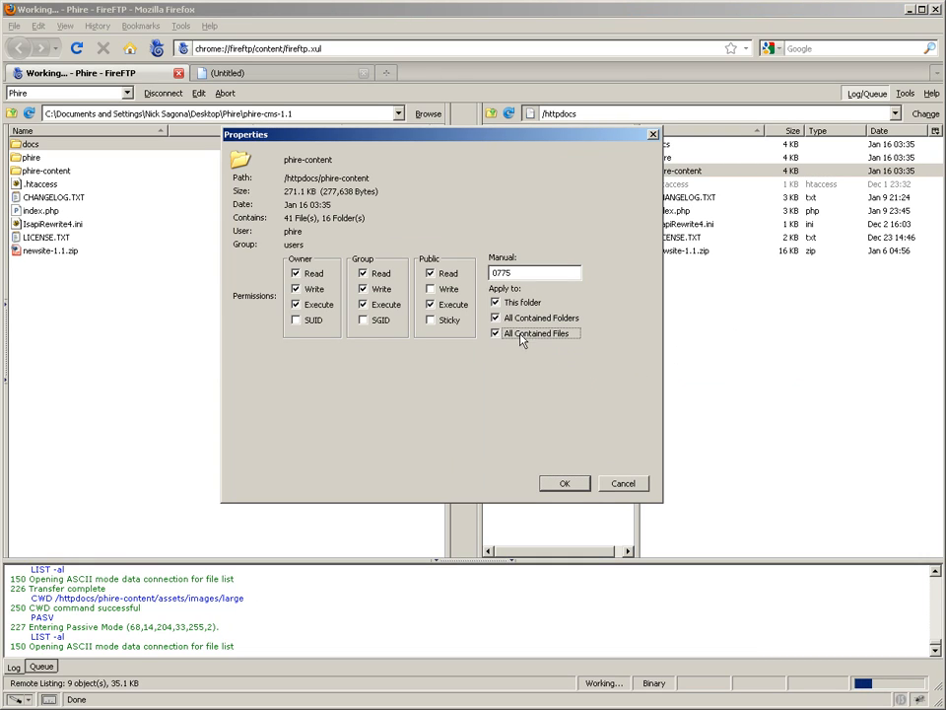
left_click(431, 288)
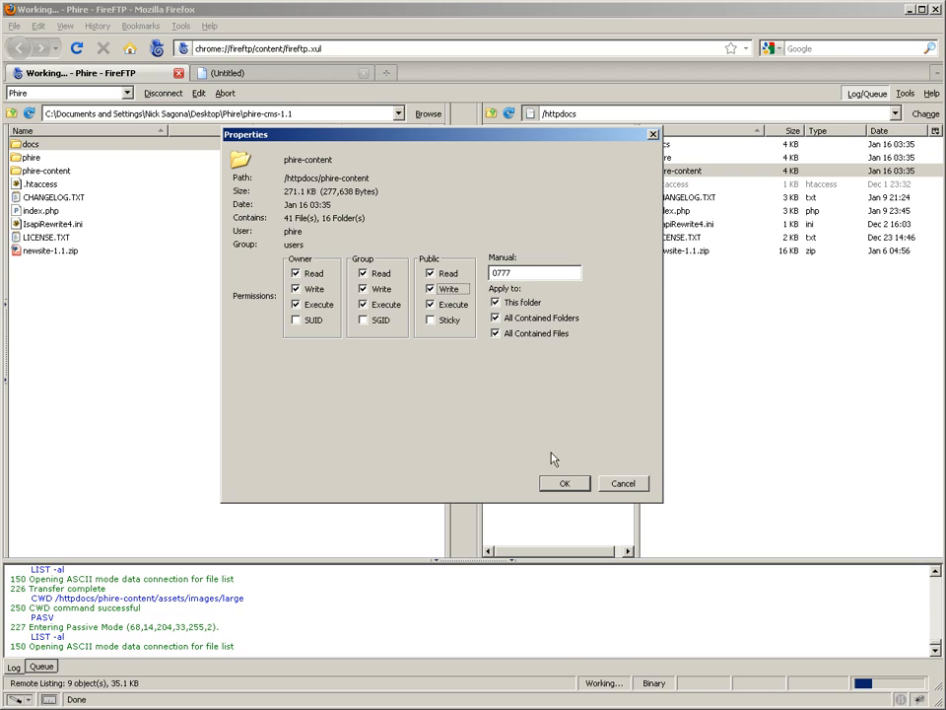
left_click(567, 483)
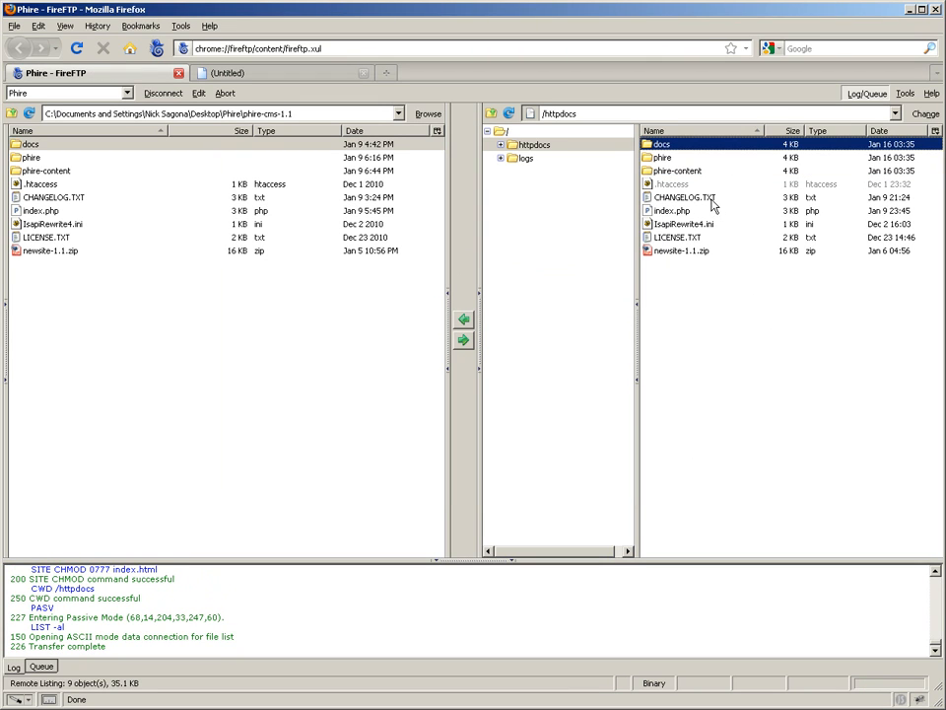
Add public write permission (0777) to config.php in the remote phire folder, and return to the httpdocs folder
left_click(660, 159)
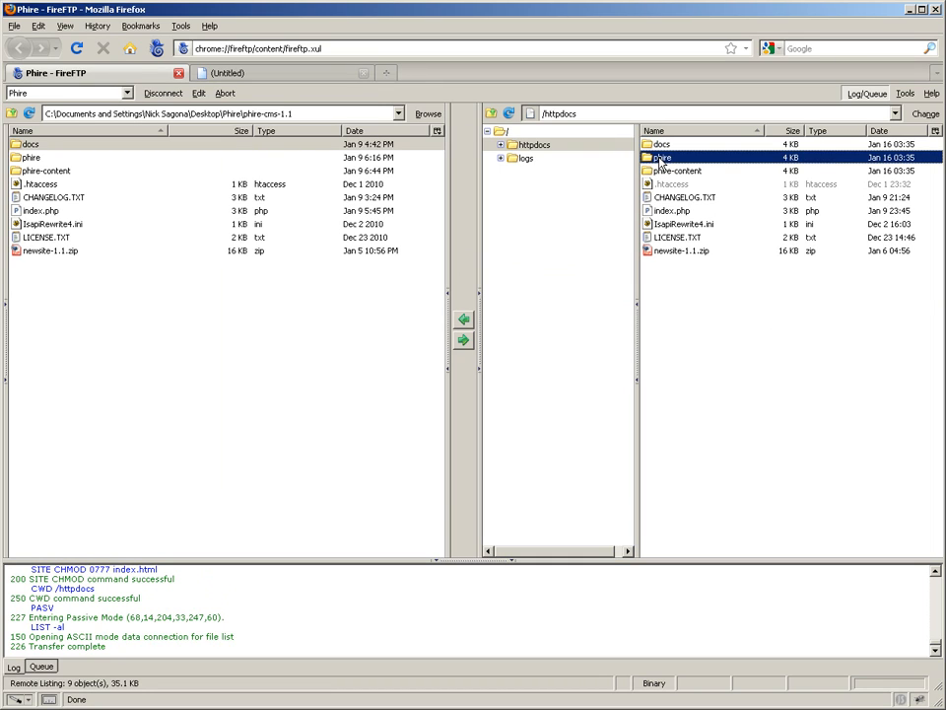
double_click(660, 159)
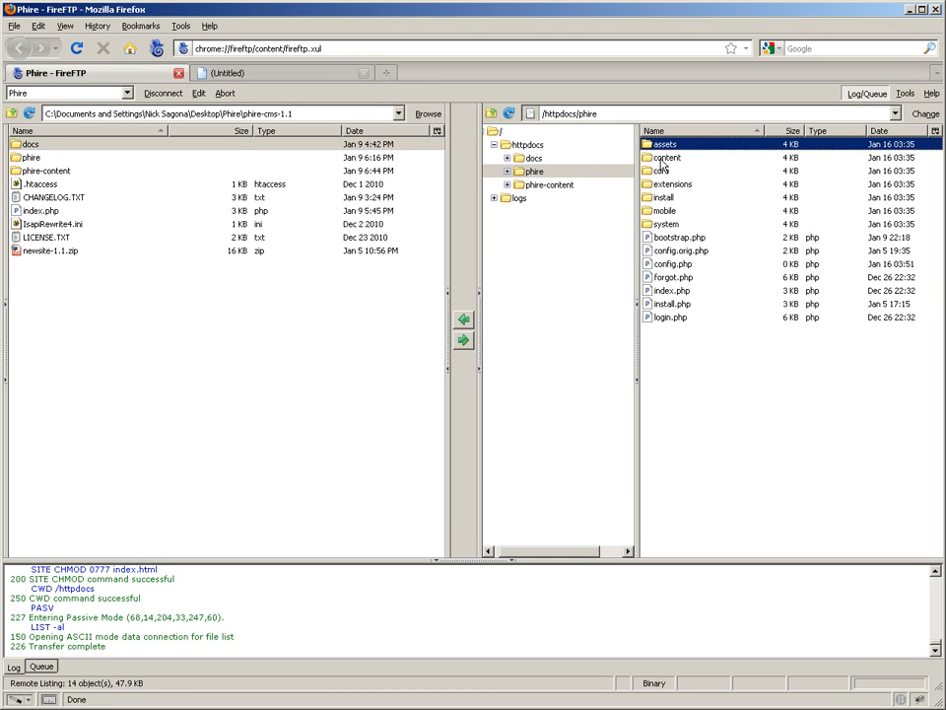
left_click(685, 264)
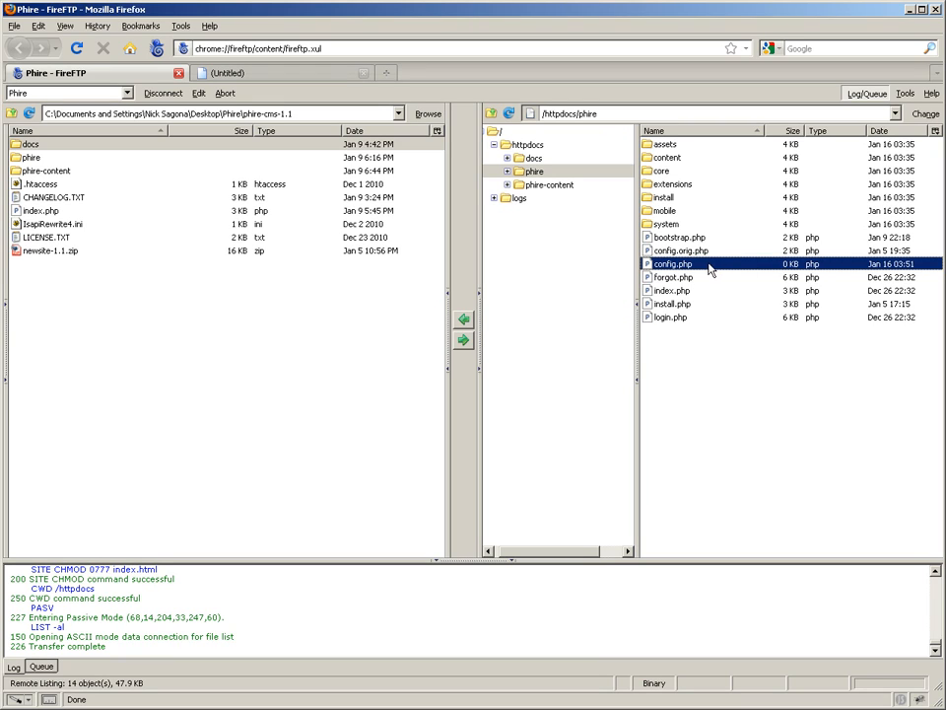
right_click(697, 265)
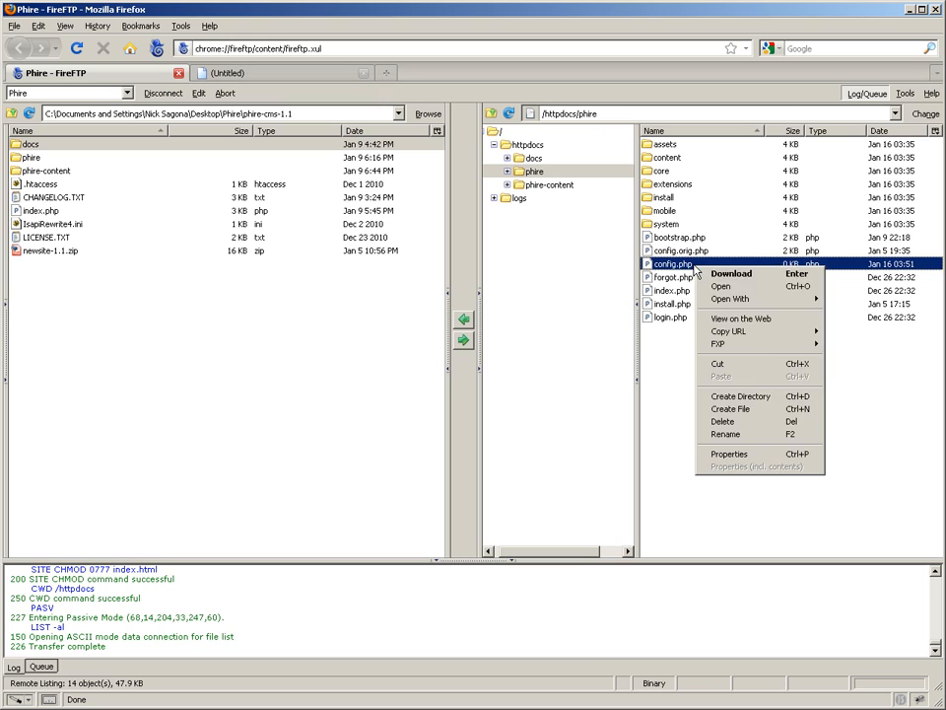
left_click(729, 453)
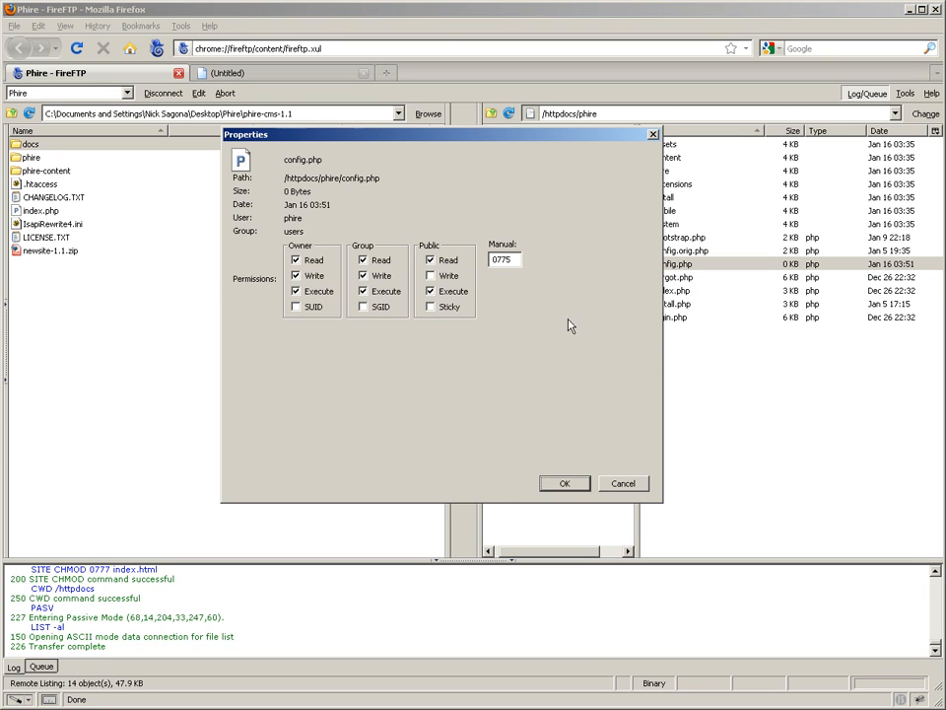
left_click(431, 276)
left_click(563, 482)
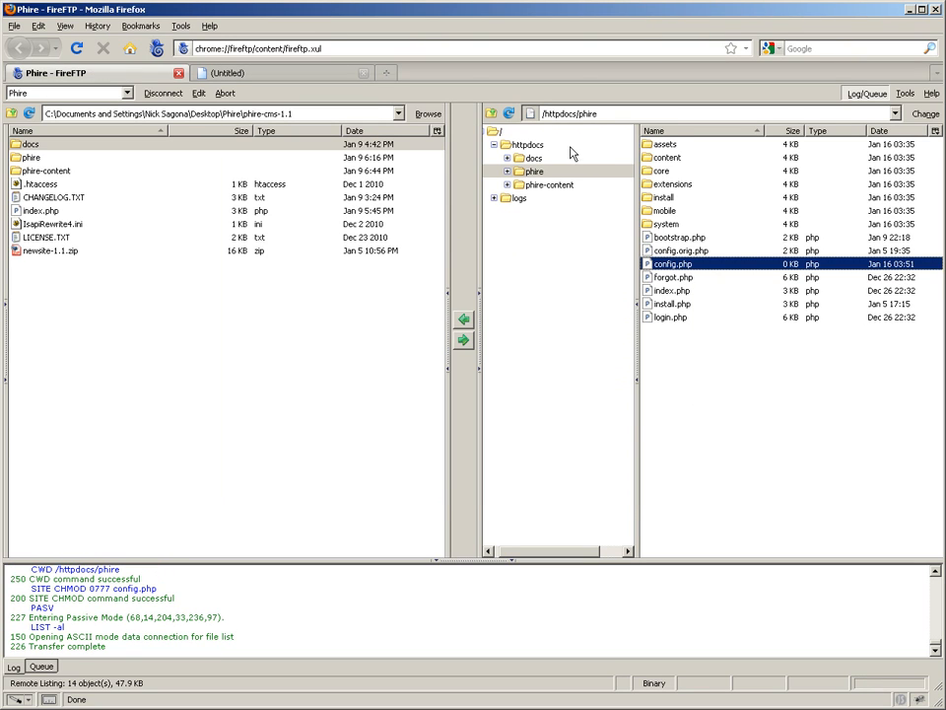
left_click(529, 145)
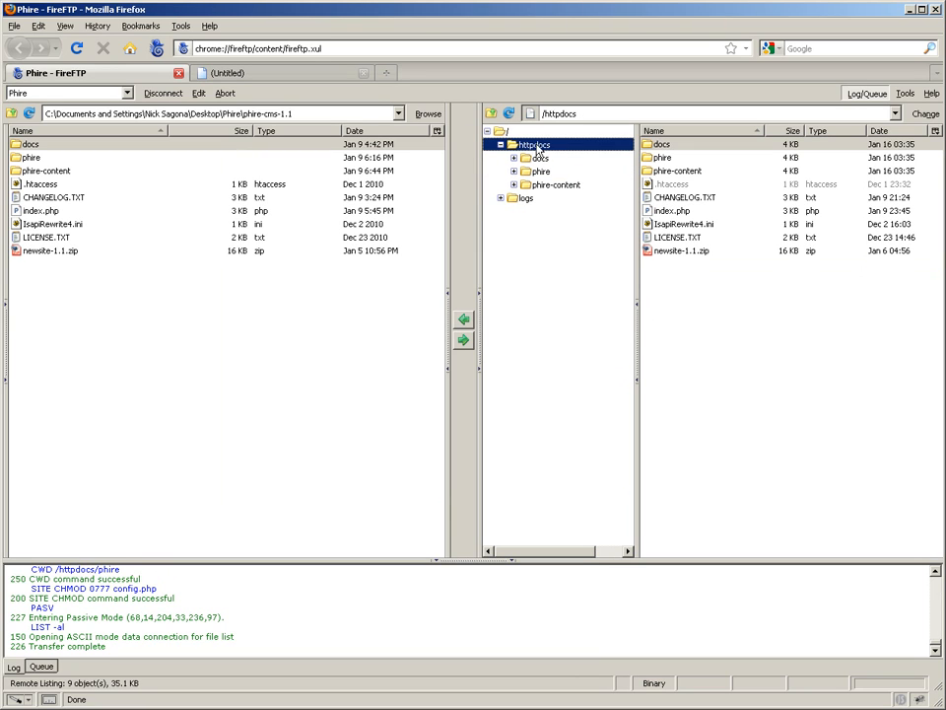
Load phire.moc10dev.com in the blank browser tab
left_click(286, 73)
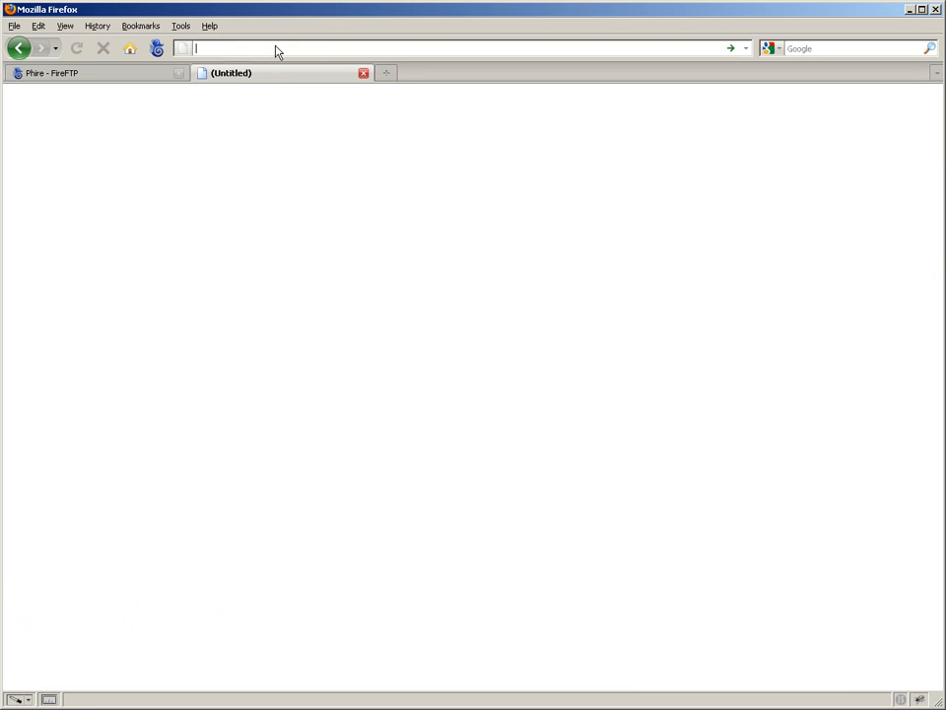
type("phire.")
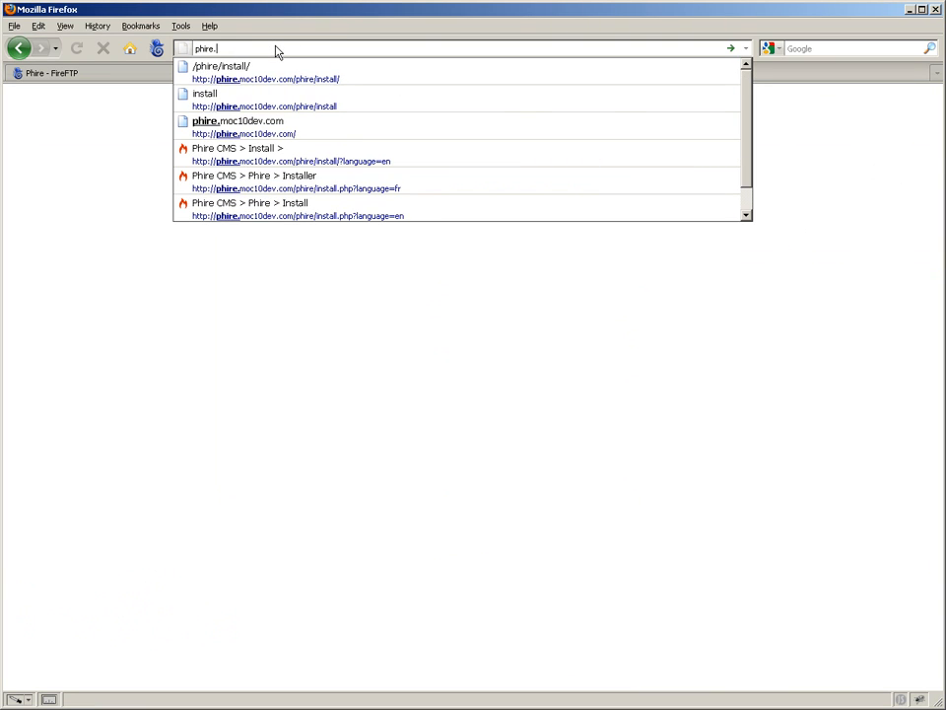
type("moc10dev.com")
key("Return")
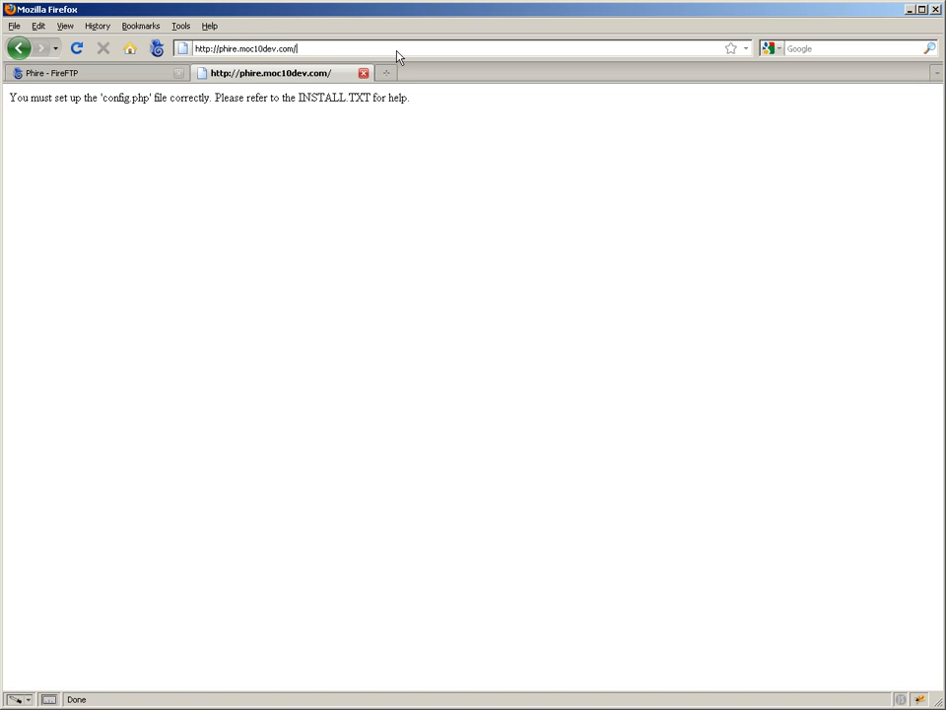
Extend the site address to phire.moc10dev.com/phire/install and load the Phire CMS installer
type("phire/")
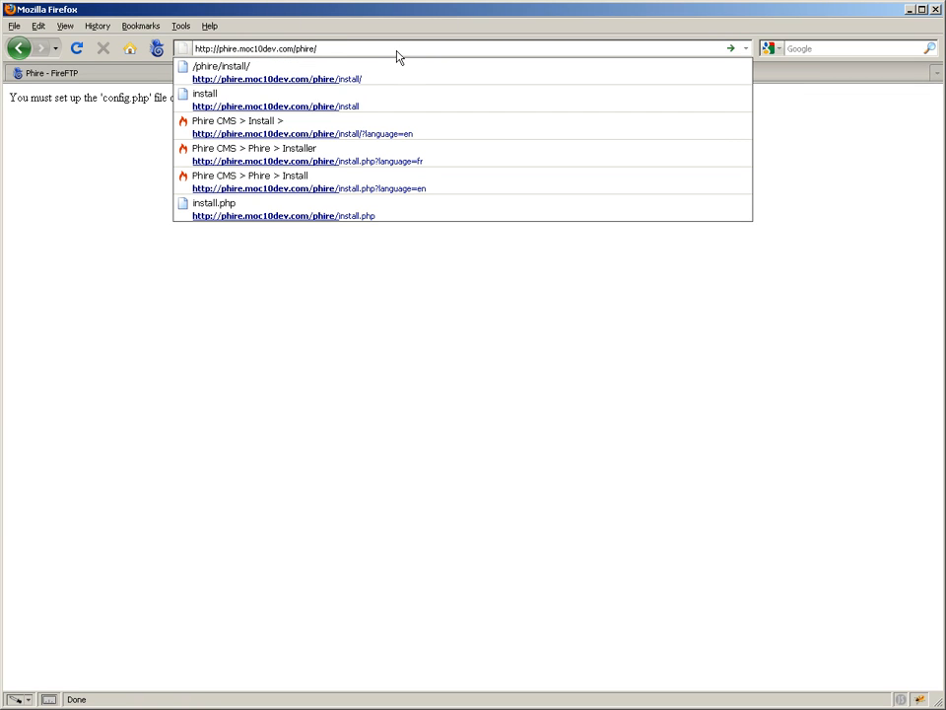
type("intsall")
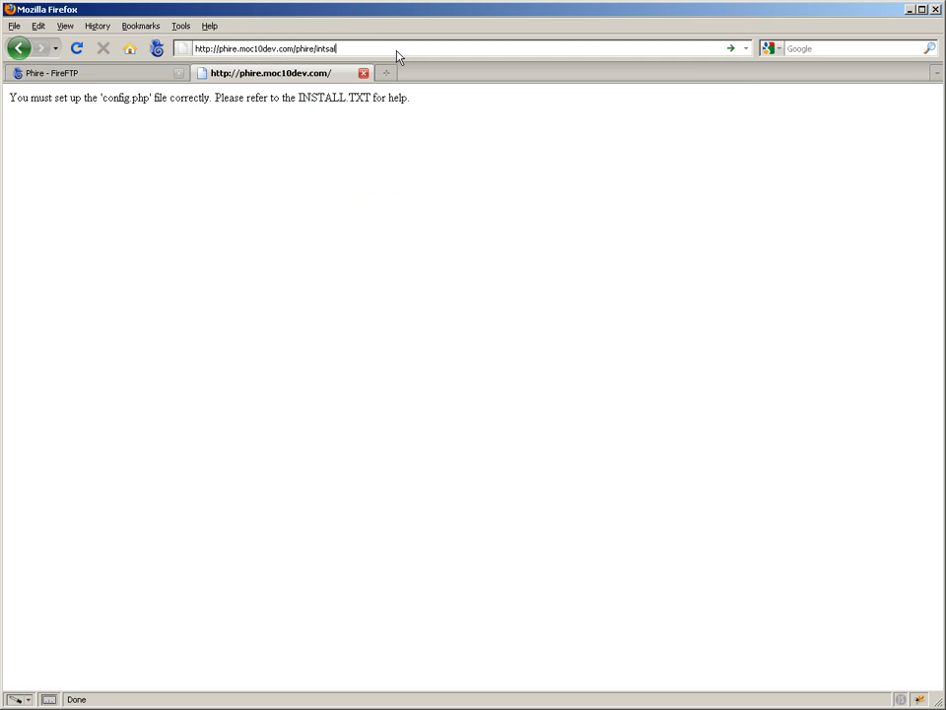
key("BackSpace")
key("BackSpace")
key("BackSpace")
key("BackSpace")
key("BackSpace")
type("stall")
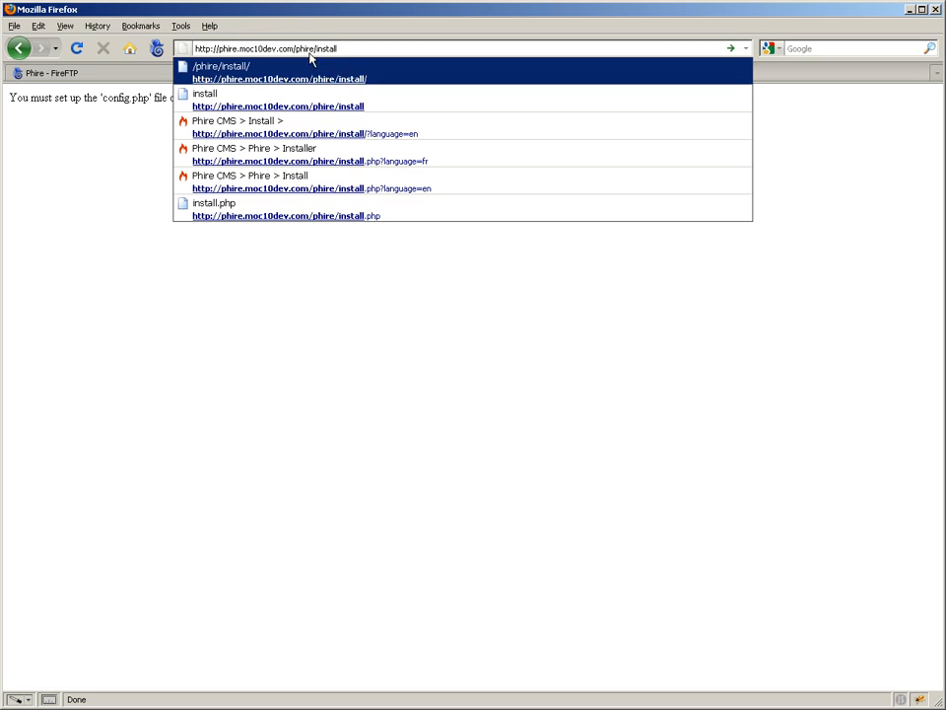
left_click(355, 50)
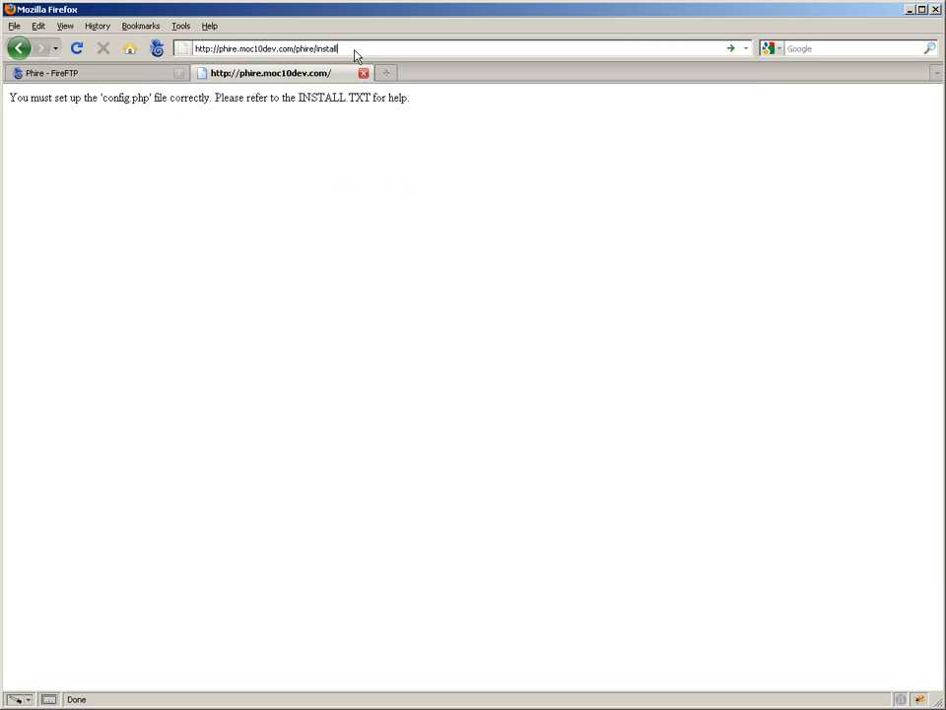
key("Return")
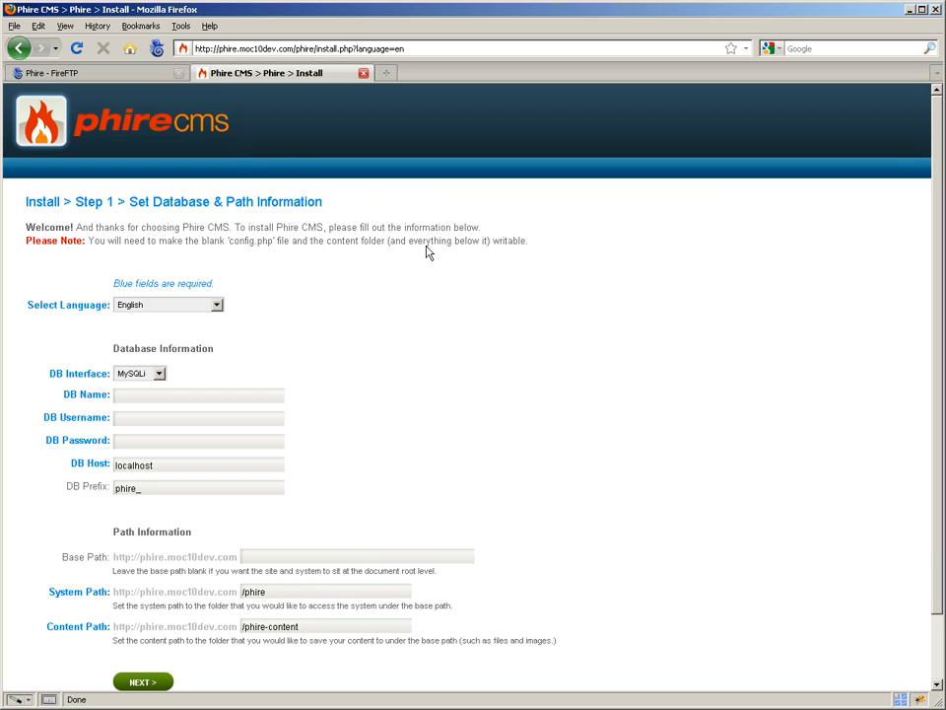
Switch the installer language to Française (French), and return it to English
scroll(428, 314, "down", 1)
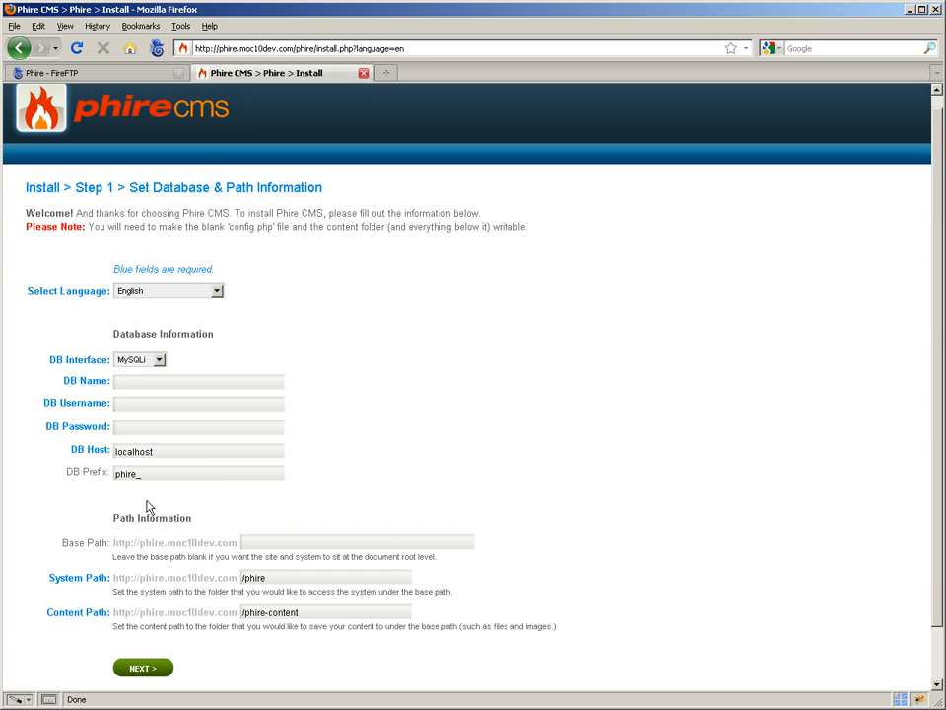
left_click(215, 291)
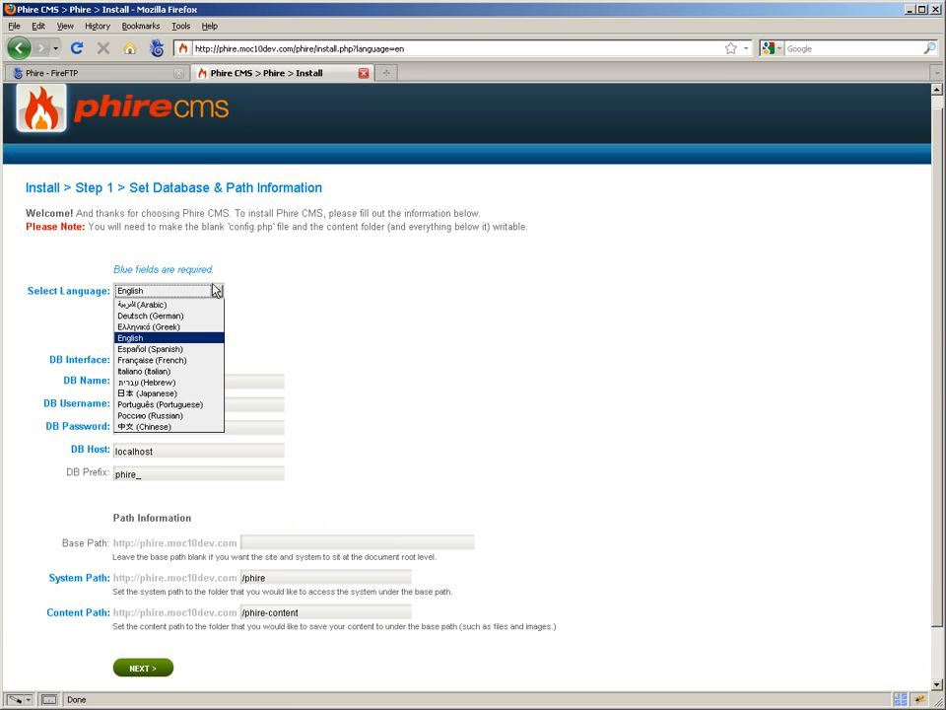
left_click(170, 364)
left_click(317, 306)
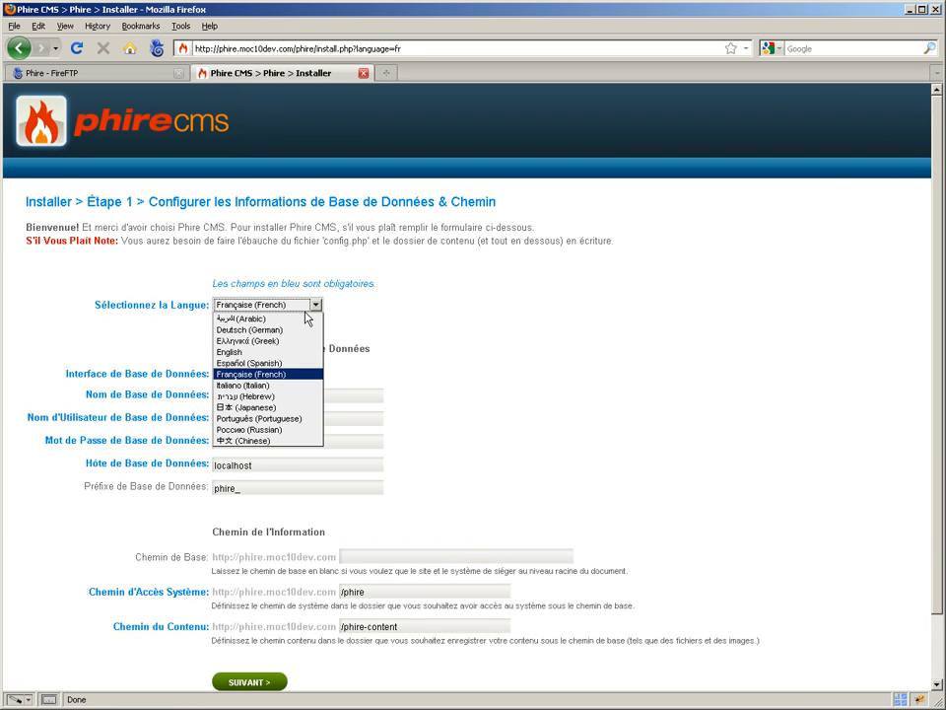
left_click(283, 355)
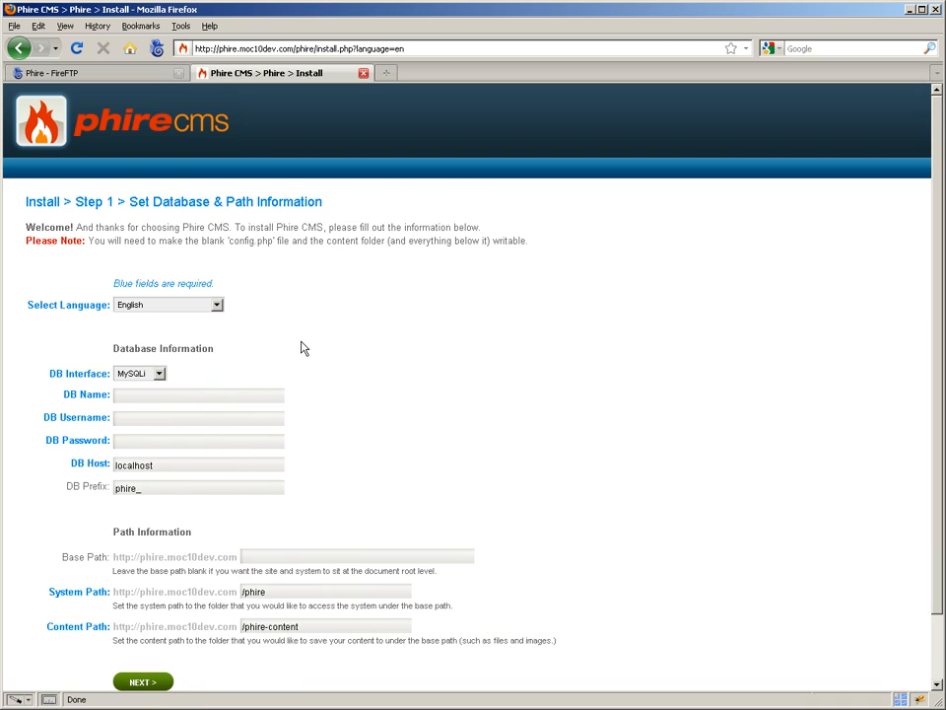
Enter phire as both the database name and database username, and fill in the database password
left_click(246, 398)
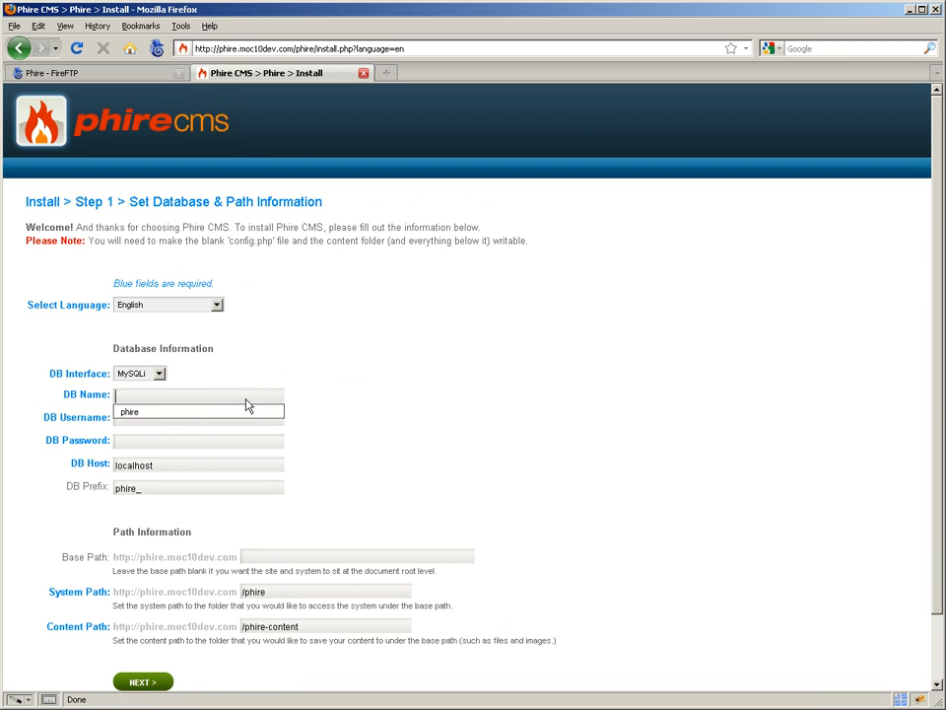
left_click(159, 374)
left_click(194, 397)
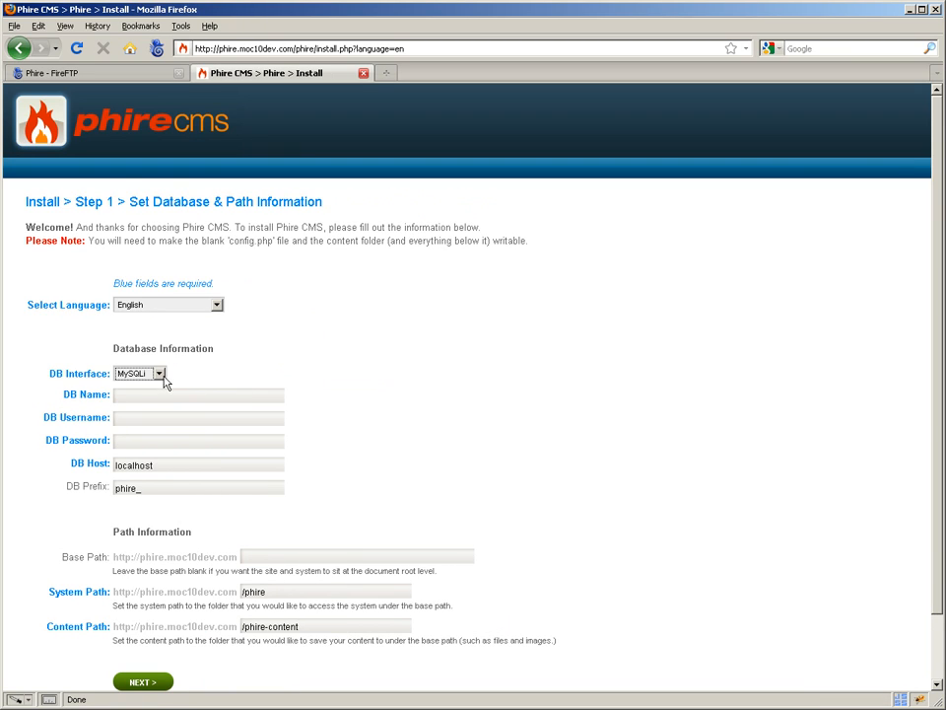
left_click(159, 374)
left_click(188, 396)
left_click(188, 396)
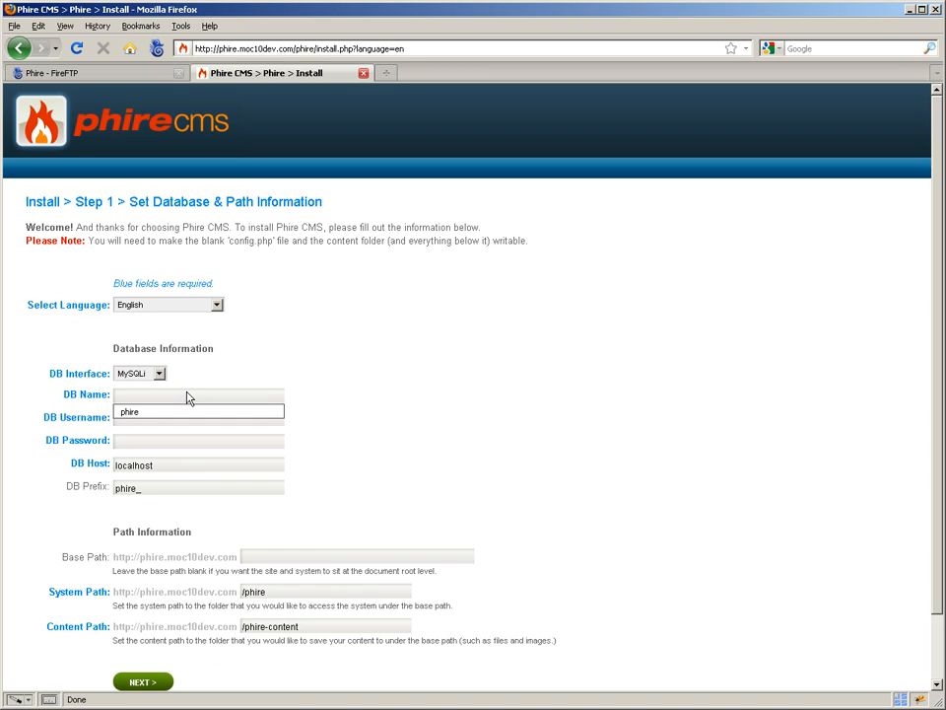
key("Tab")
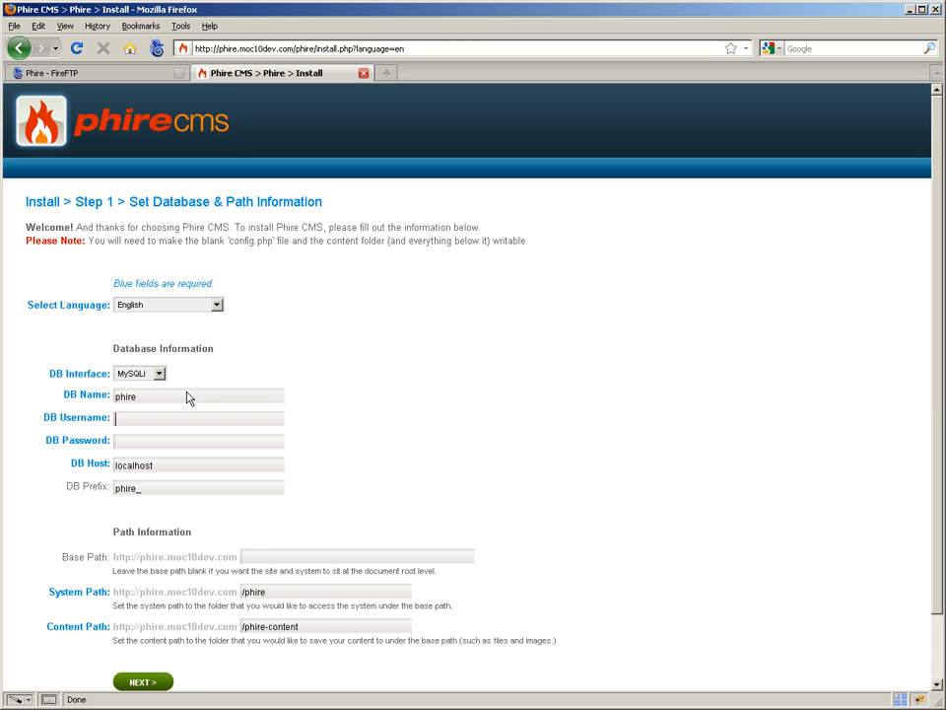
key("Tab")
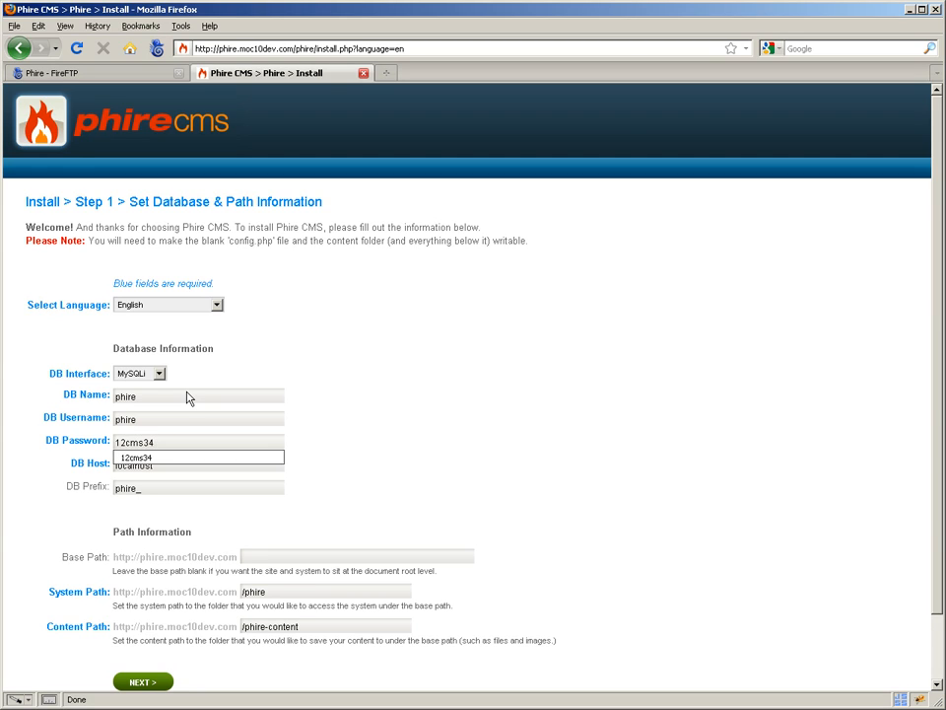
key("Tab")
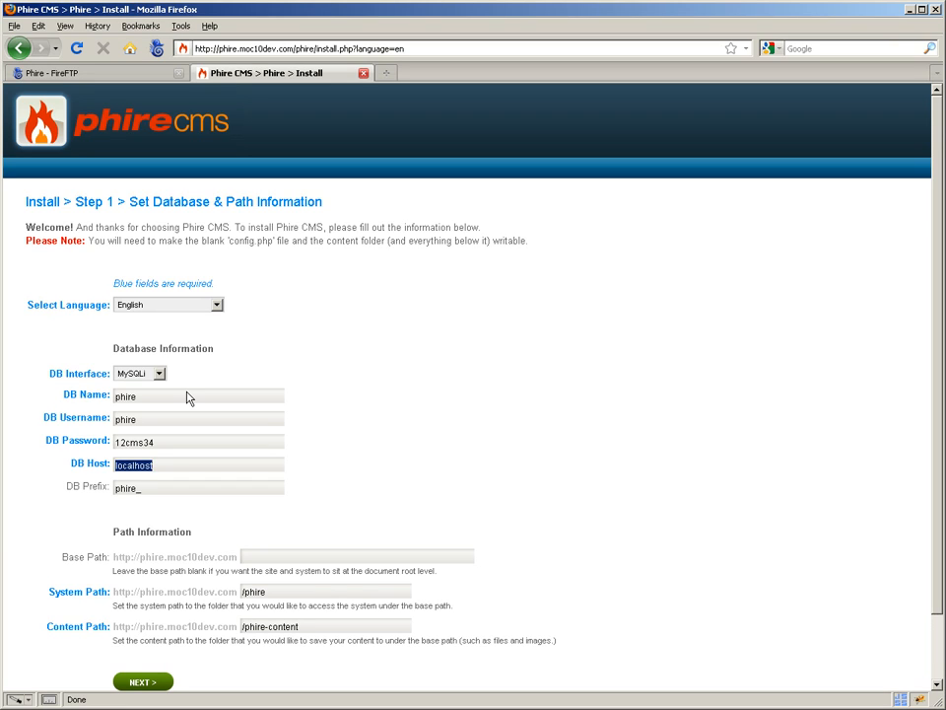
Set the database prefix to ph_, keeping localhost as the database host
key("Tab")
type("ph")
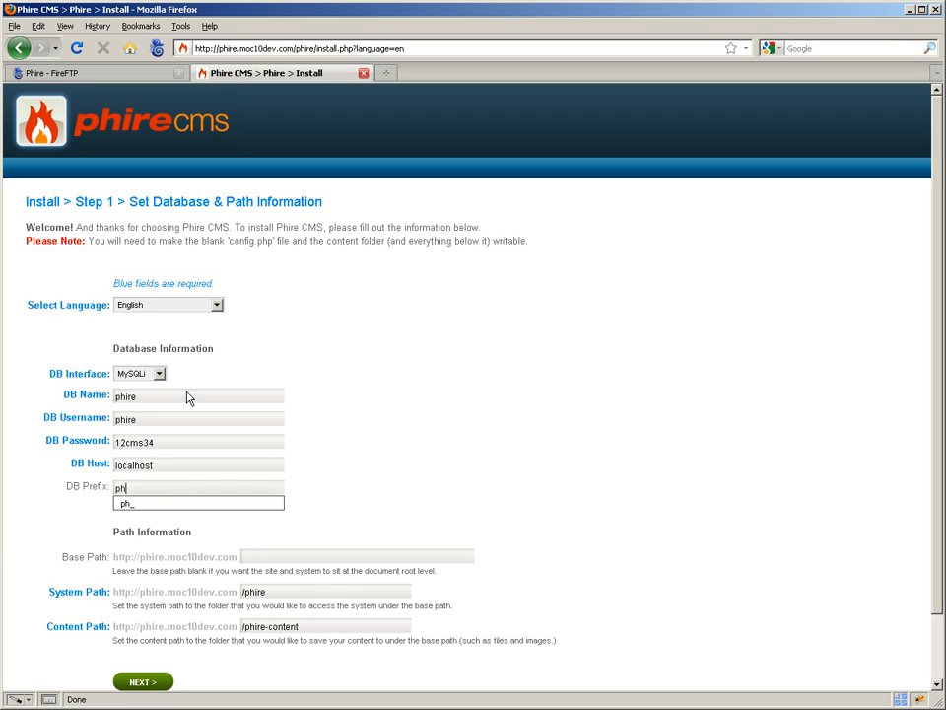
type("_")
left_click(170, 399)
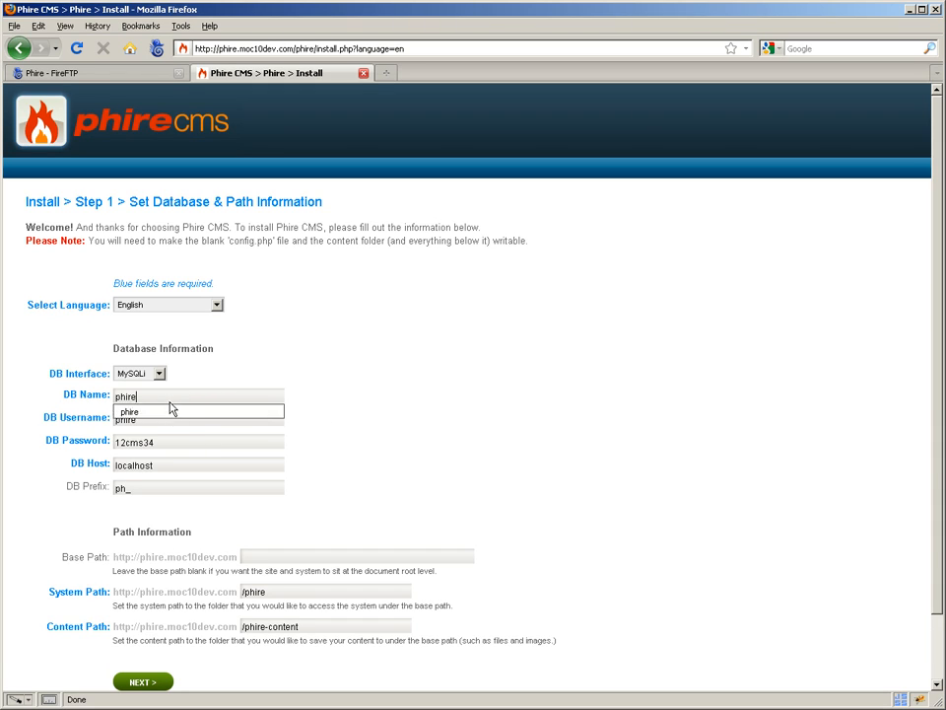
left_click(448, 430)
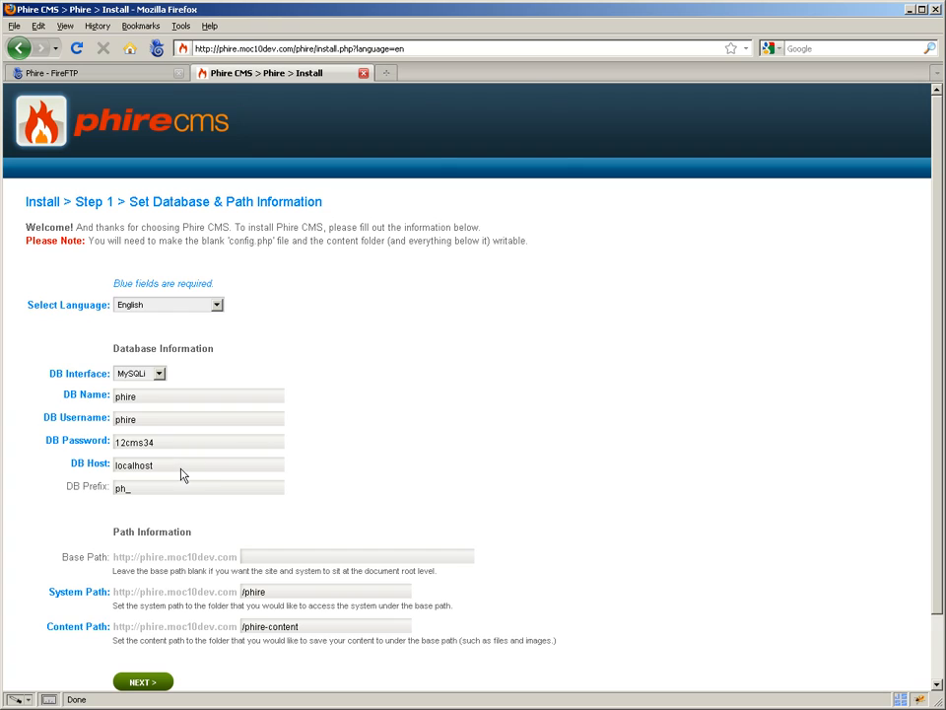
left_click(160, 490)
double_click(119, 491)
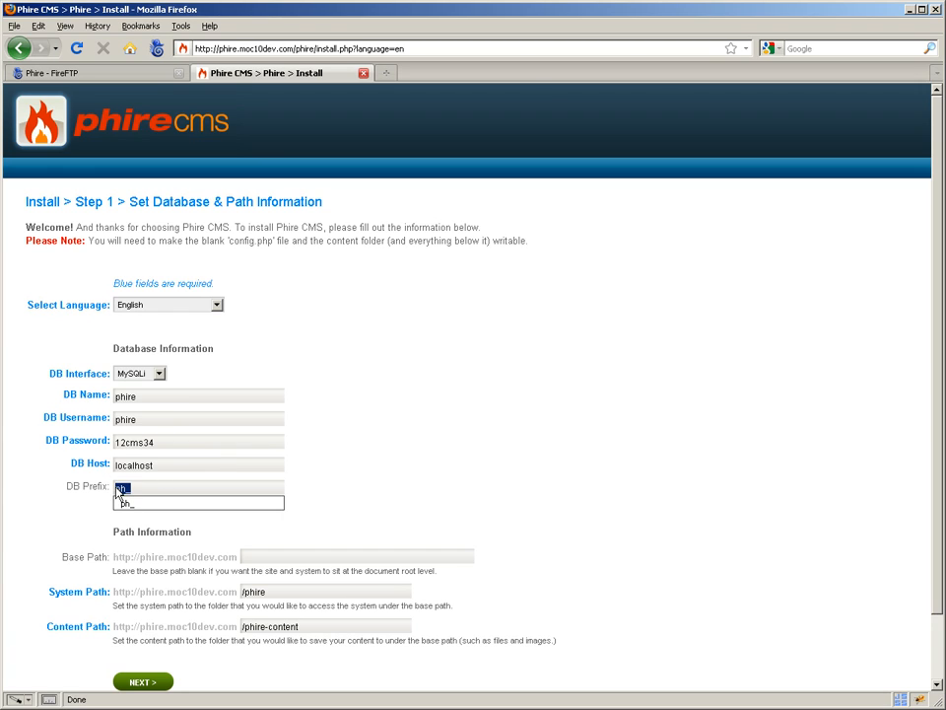
left_click(416, 501)
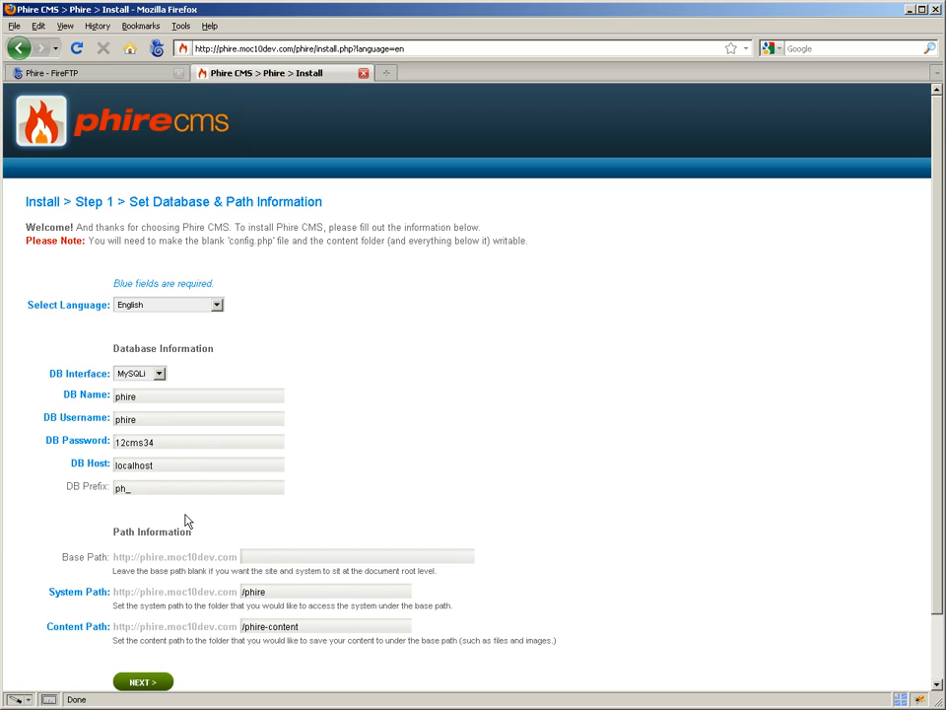
Leave the base path blank and submit the database and path information to continue to the initial user setup
left_click(268, 558)
scroll(268, 557, "down", 1)
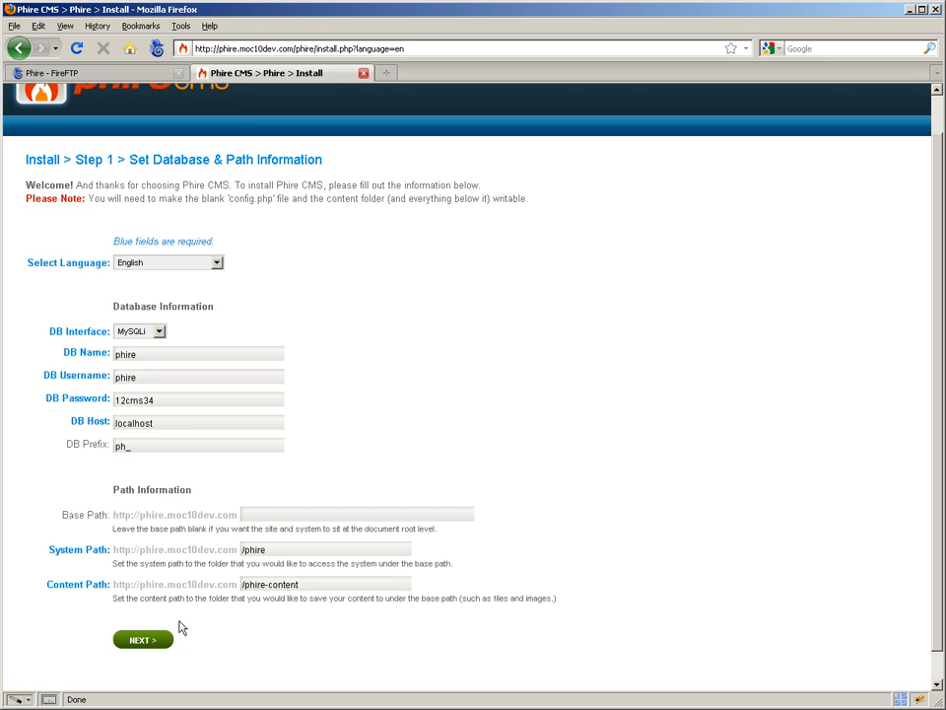
left_click(252, 516)
left_click(146, 641)
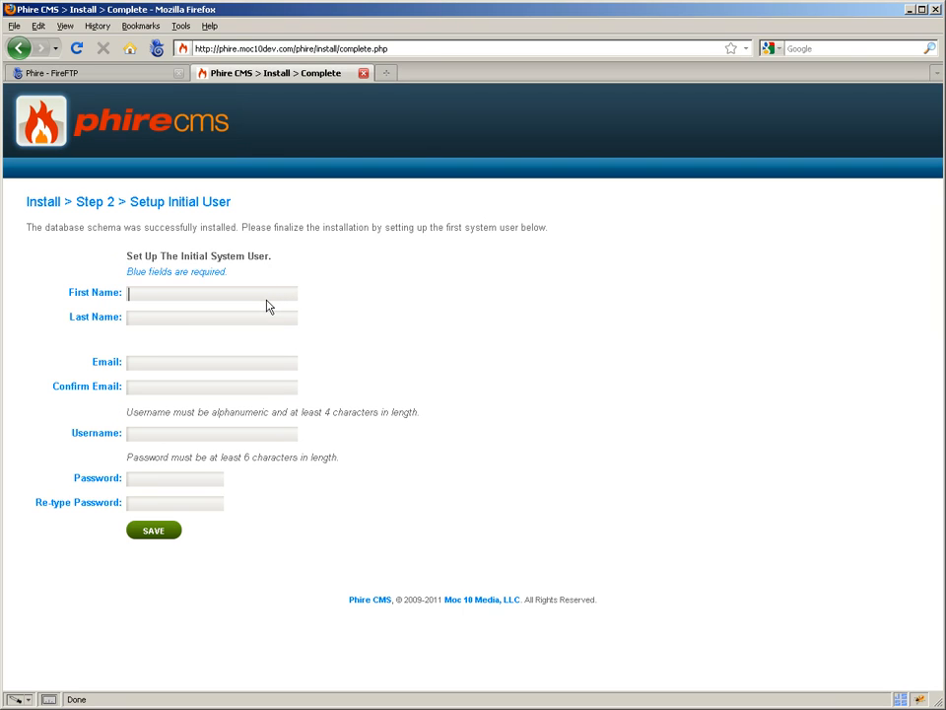
Enter System as the initial user's first name and Admin as the last name
type("System")
key("Tab")
type("Admin")
key("Tab")
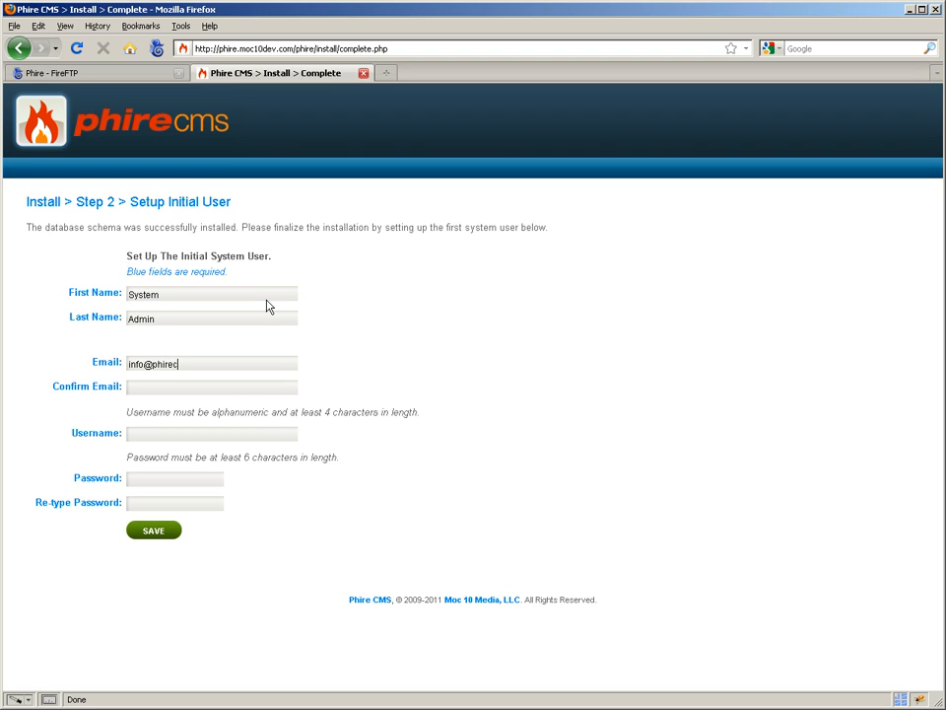
Fill in the initial user's e-mail address and copy it into the e-mail confirmation
key("Tab")
key("shift+Tab")
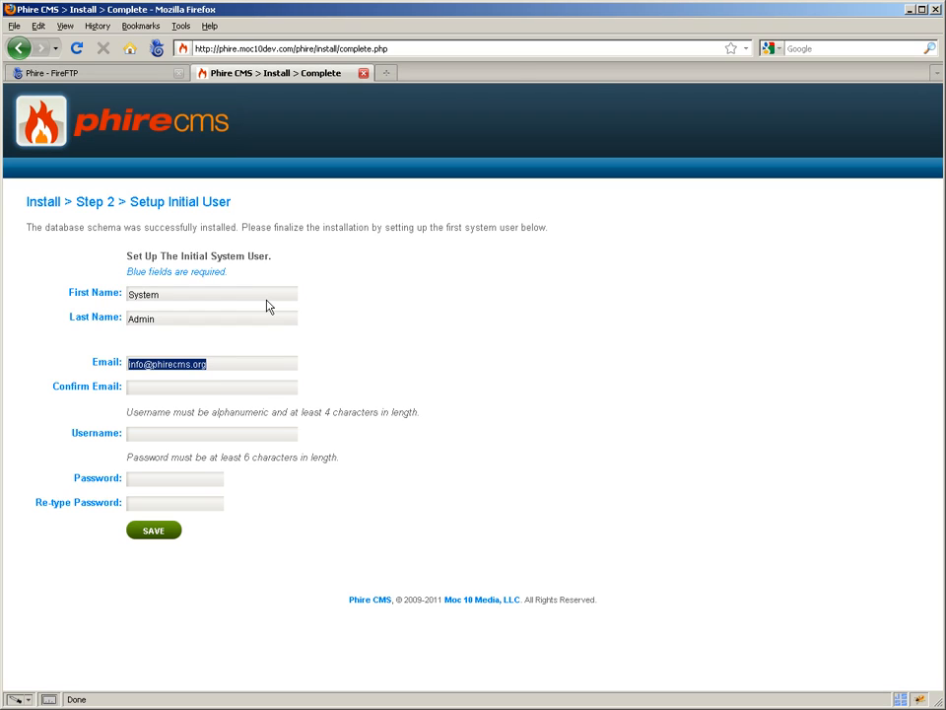
key("ctrl+c")
key("Tab")
key("ctrl+v")
key("Tab")
Set the initial user's username to admin, enter and retype the account password, and save the user
type("ad")
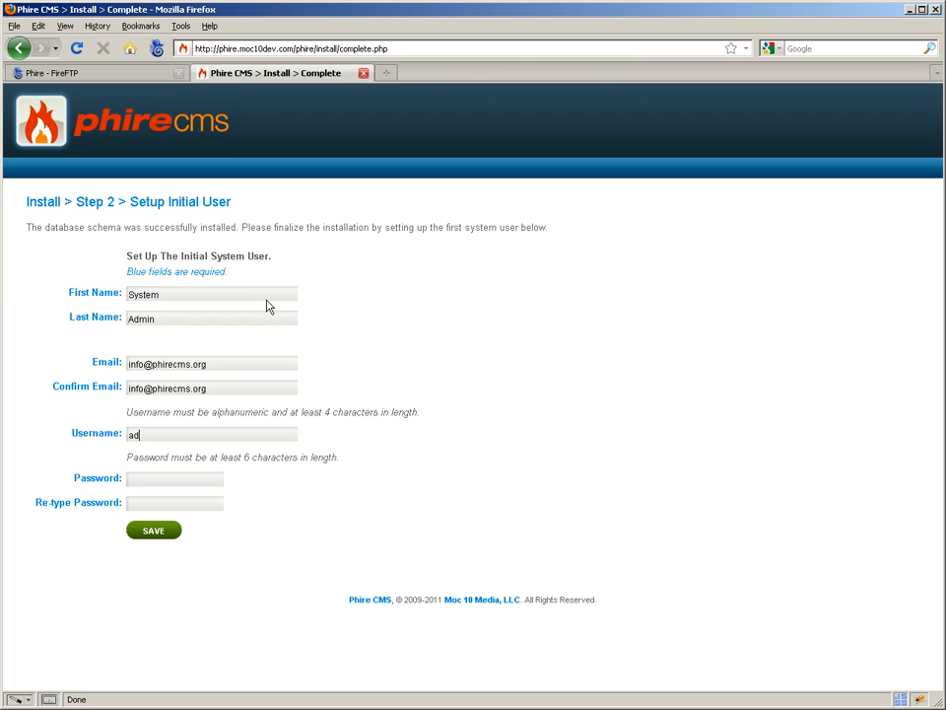
type("min")
key("Tab")
type("••••••••••")
key("Tab")
type("••••••••••")
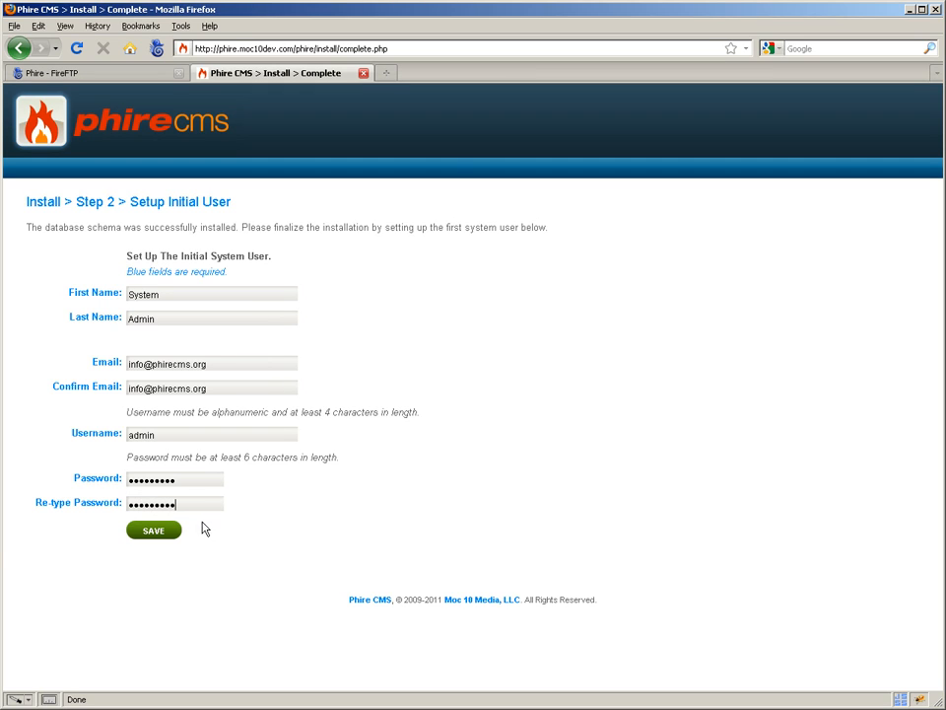
left_click(165, 533)
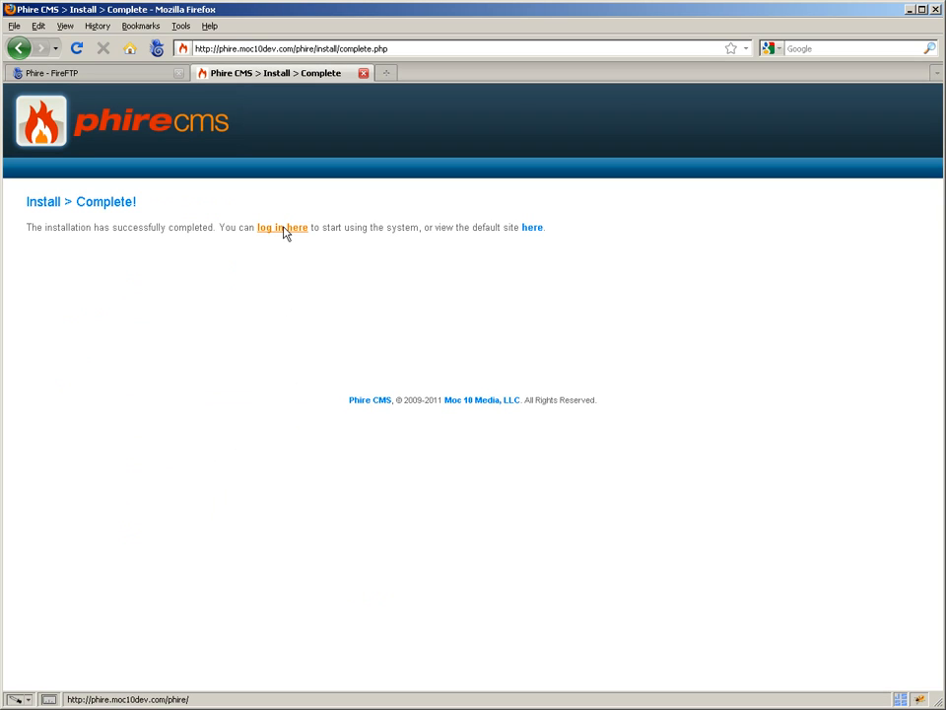
View the newly installed default site, and return to the installation completion page
left_click(530, 233)
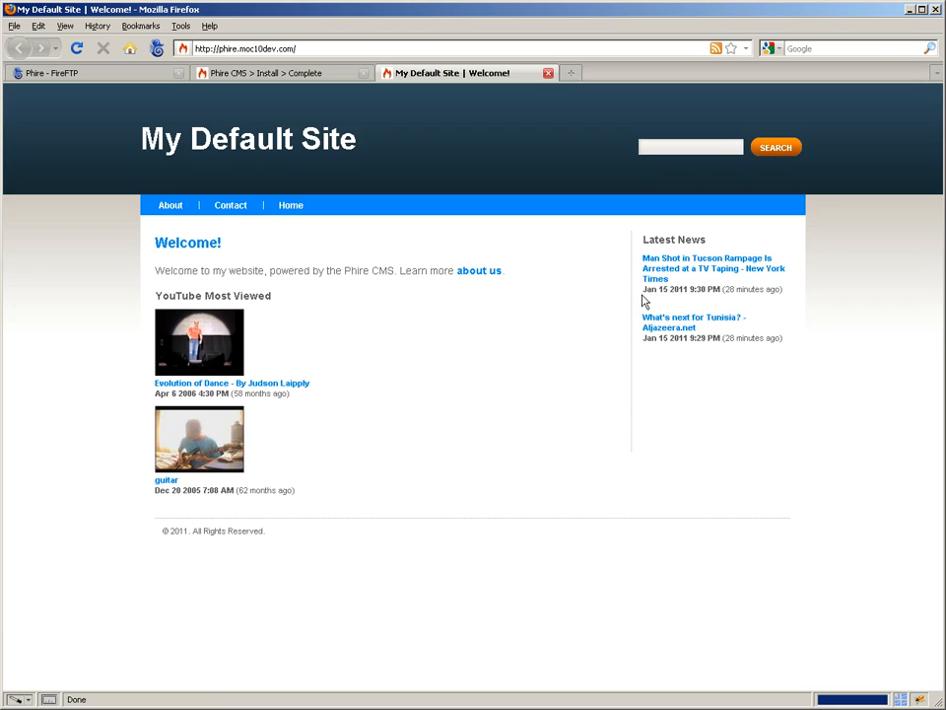
left_click(324, 77)
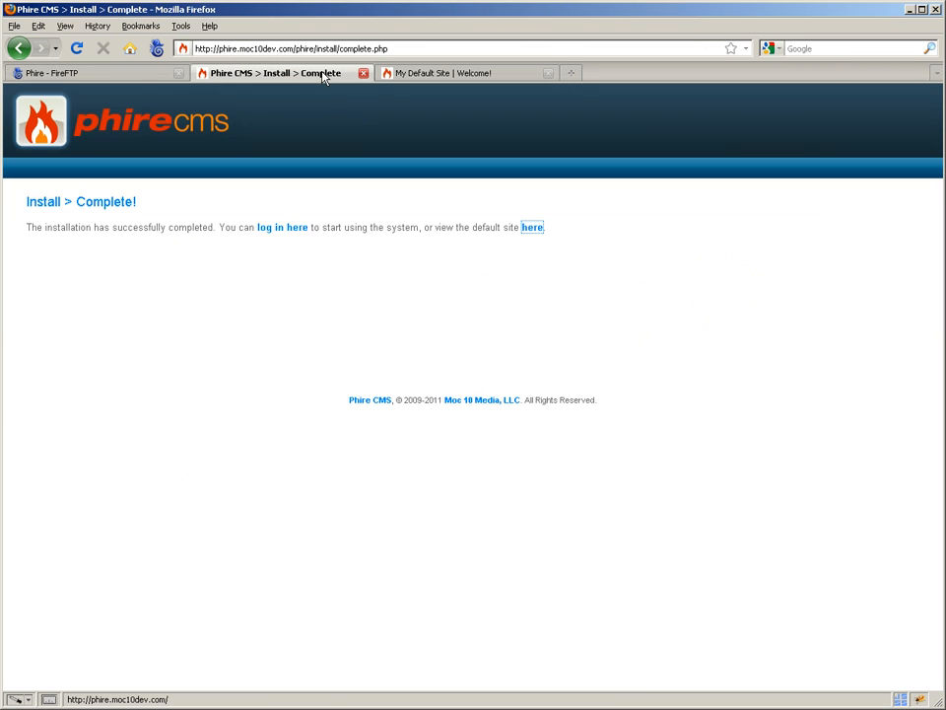
Open the Phire CMS login page and log in as admin with the account password
left_click(276, 228)
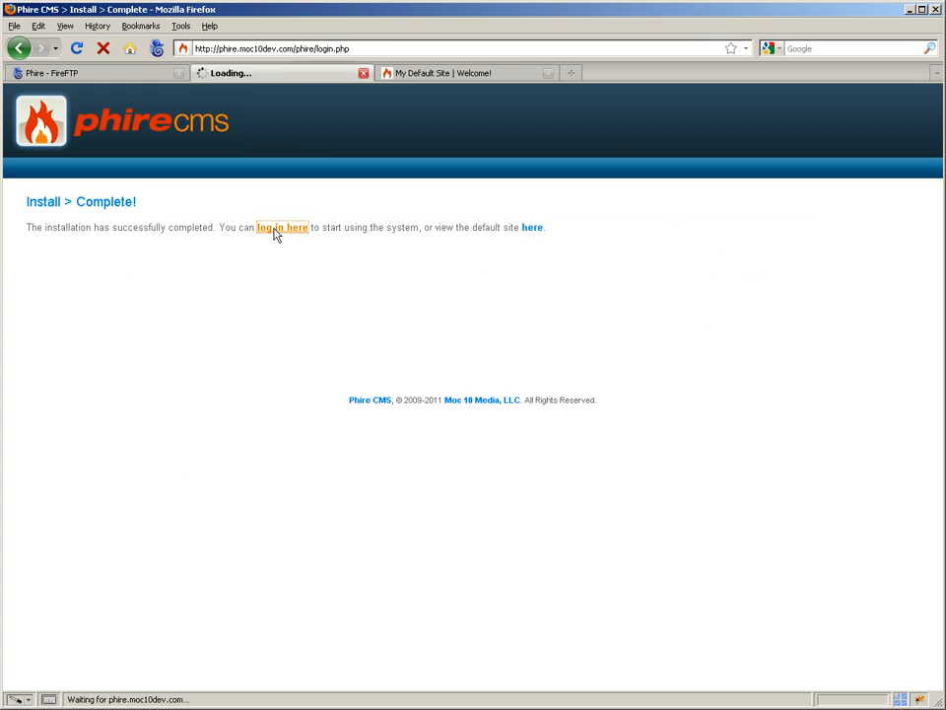
type("admin")
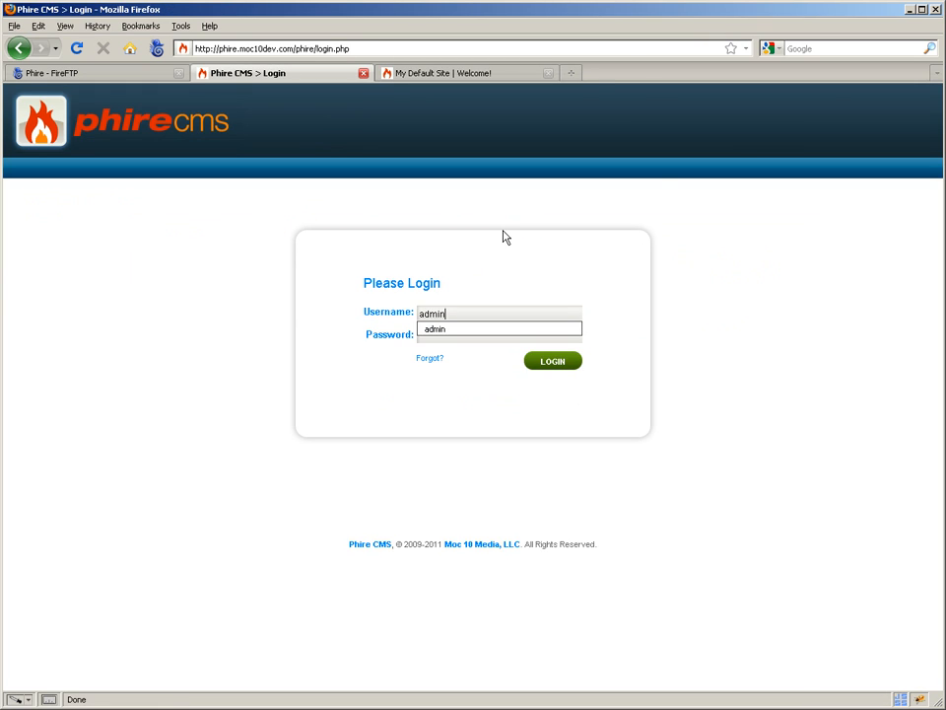
key("Tab")
type("password")
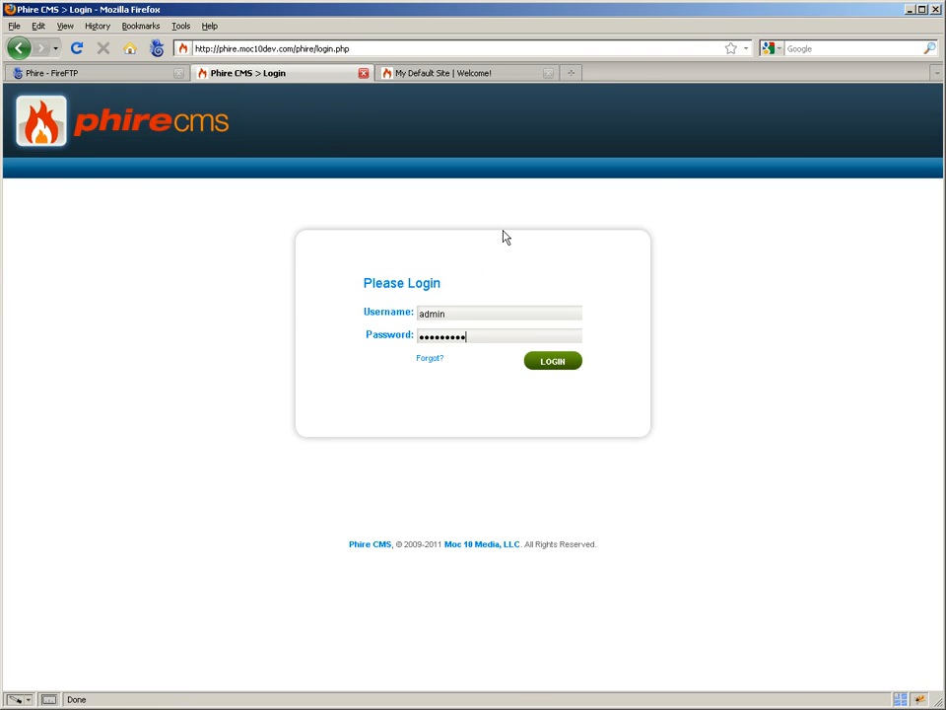
key("Return")
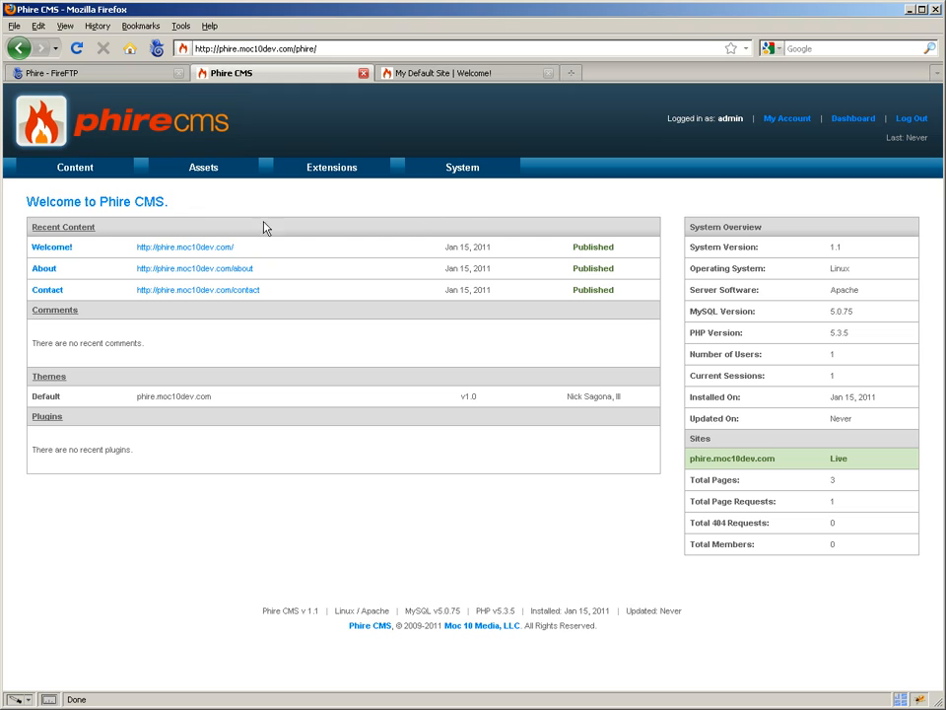
mouse_move(96, 175)
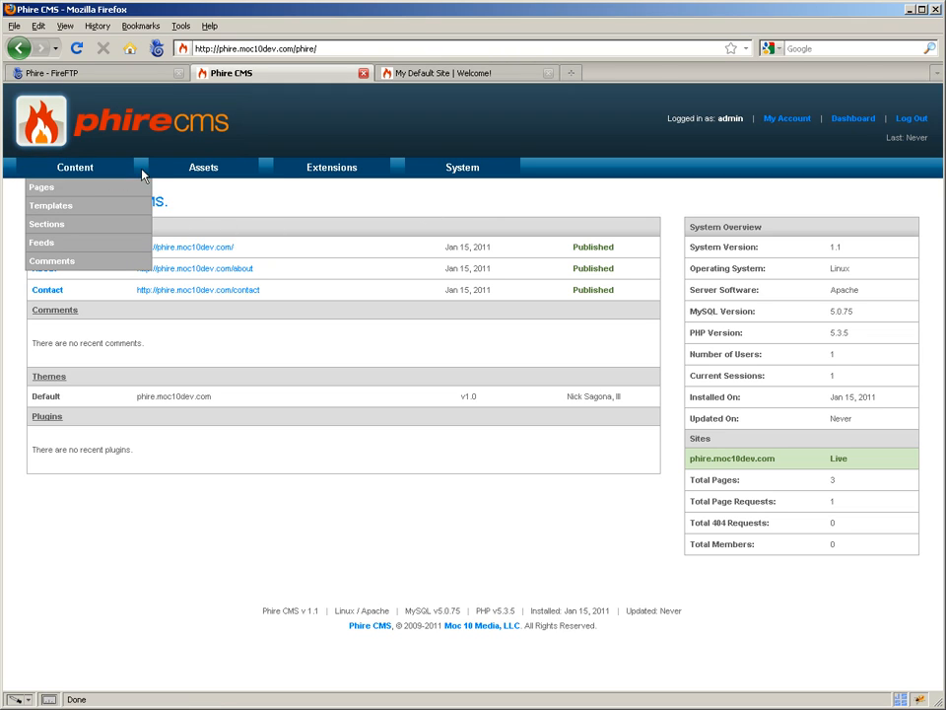
mouse_move(293, 174)
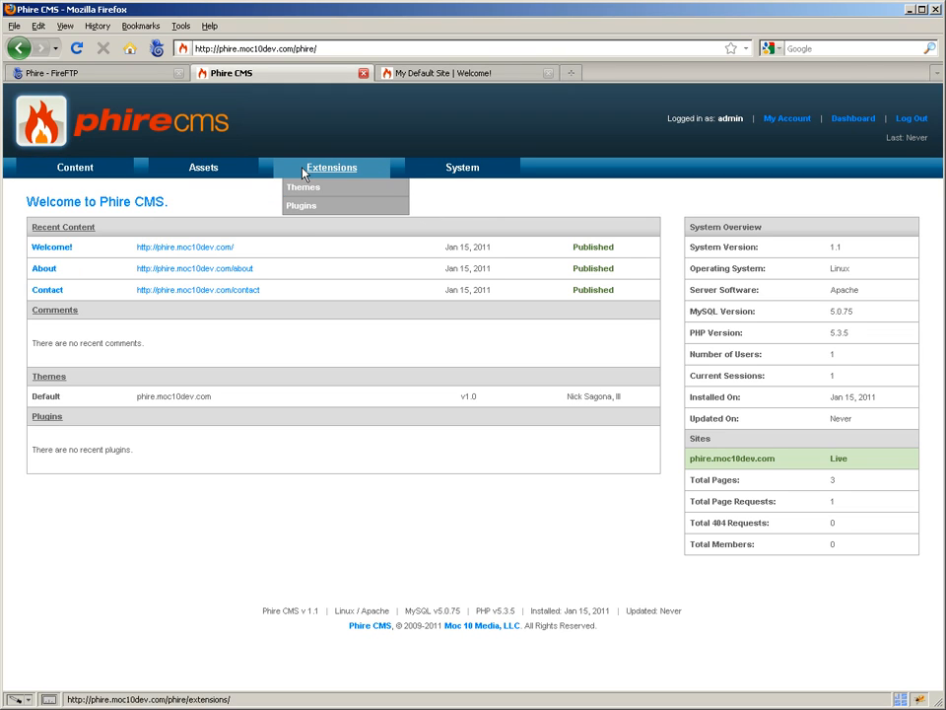
mouse_move(439, 169)
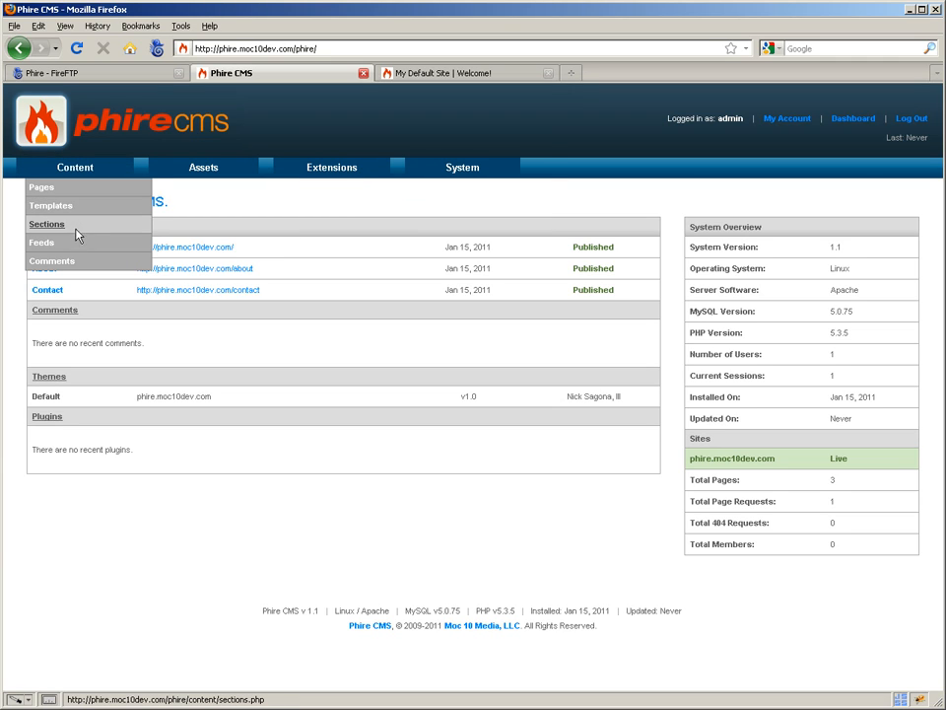
mouse_move(182, 171)
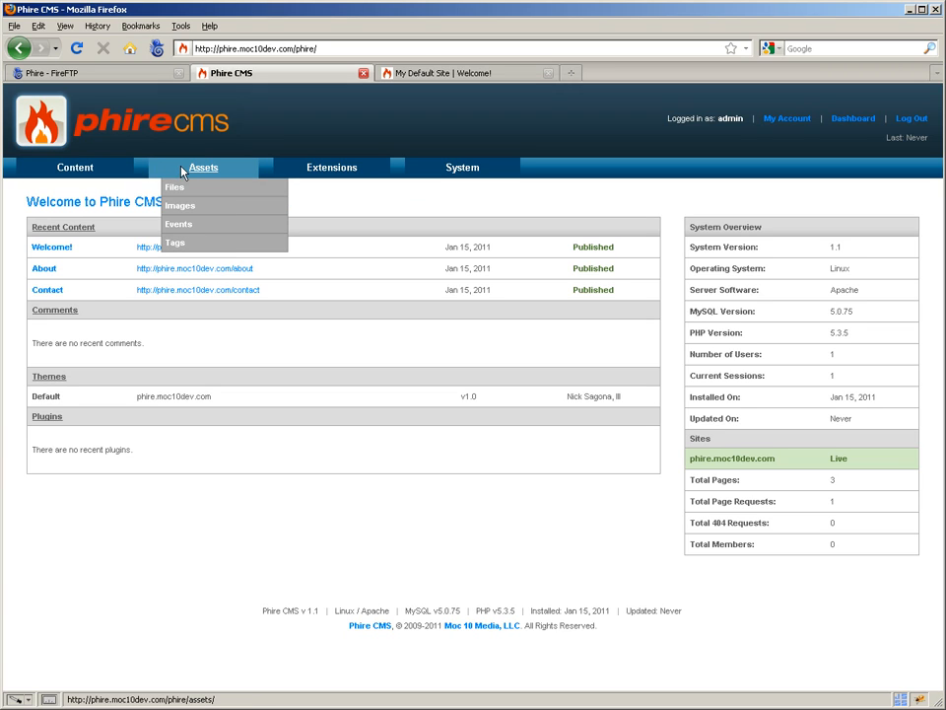